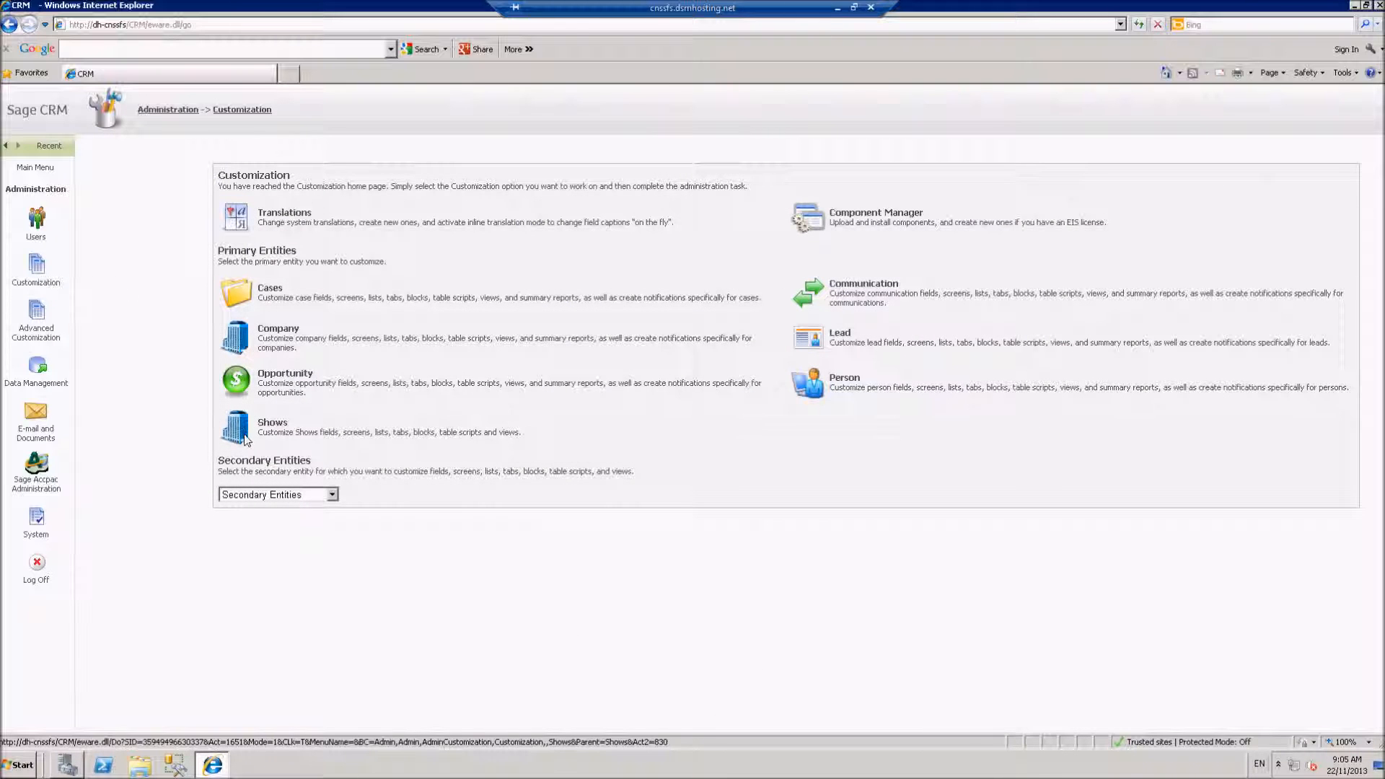
# Open the field customization for the Company entity and highlight the comp_sales_ems and comp_sales_gosd field names.
pyautogui.click(240, 332)
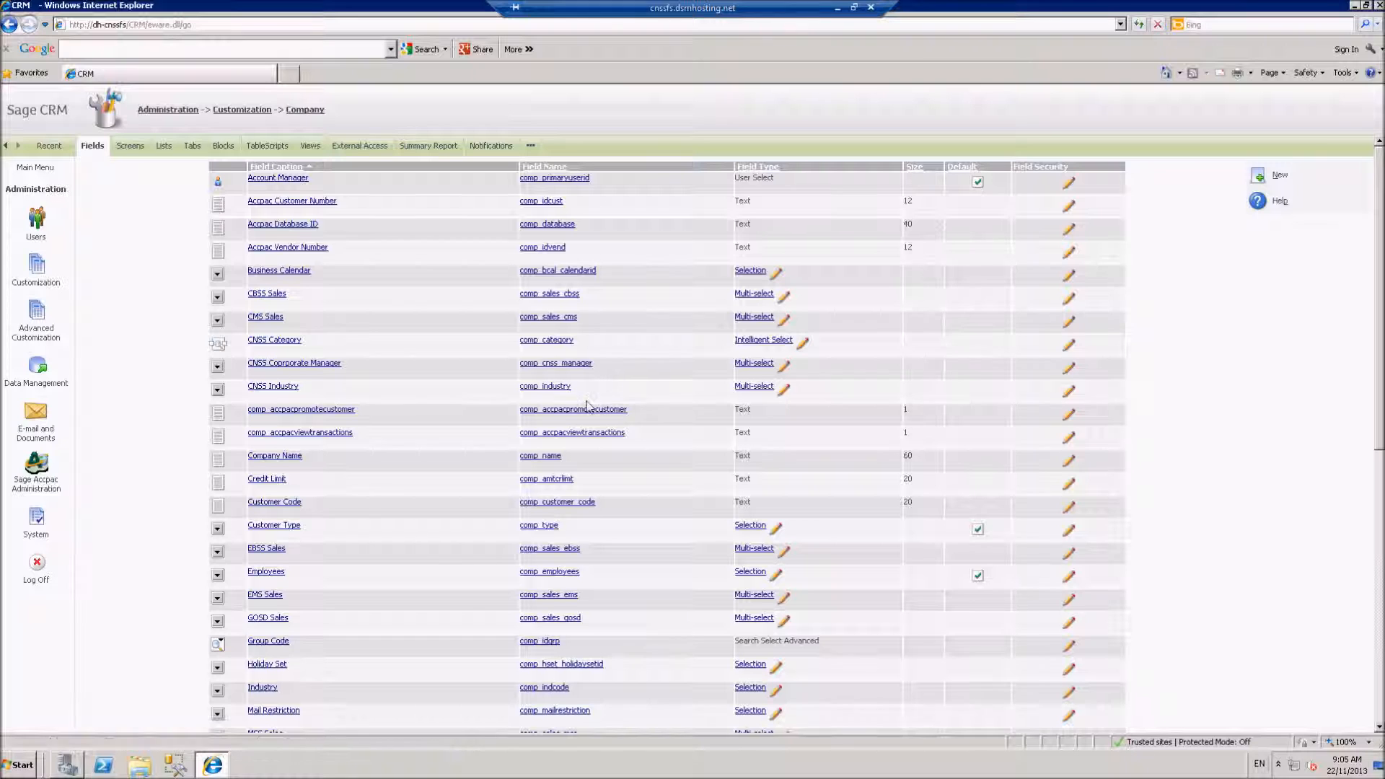
pyautogui.moveTo(603, 601); pyautogui.dragTo(521, 596)
pyautogui.moveTo(603, 624); pyautogui.dragTo(521, 619)
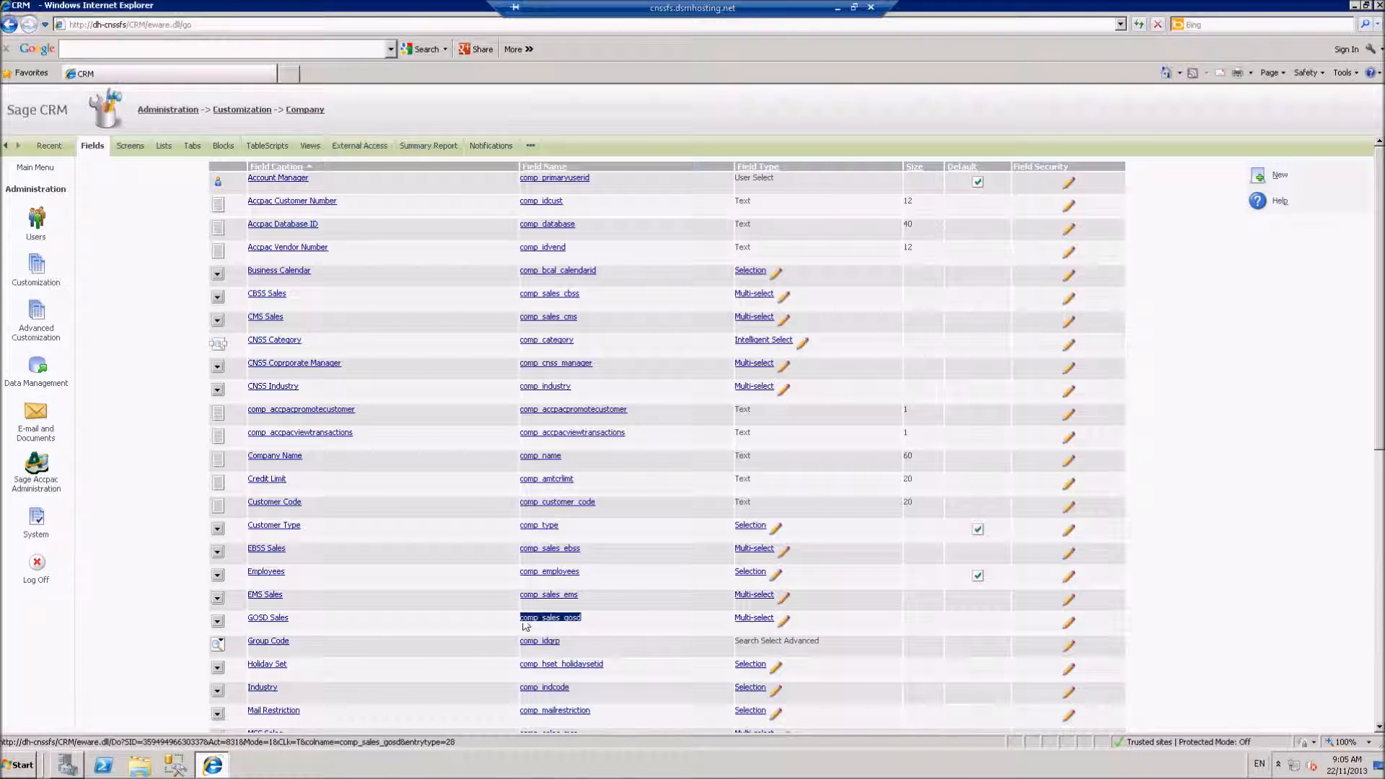
# Sort the company fields by field name and examine the group of sales fields from VMS Sales to CBSS Sales.
pyautogui.click(538, 171)
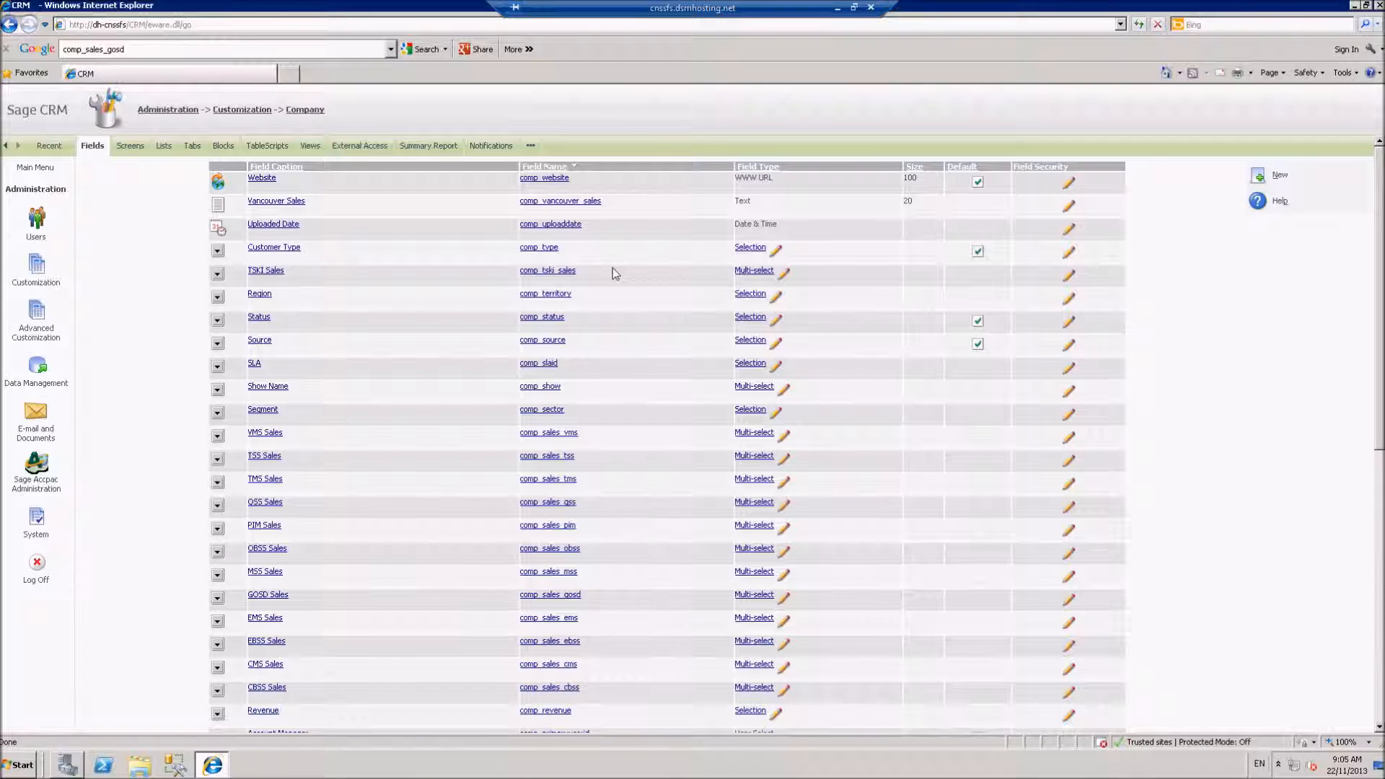
pyautogui.scroll(-3, 647, 491)
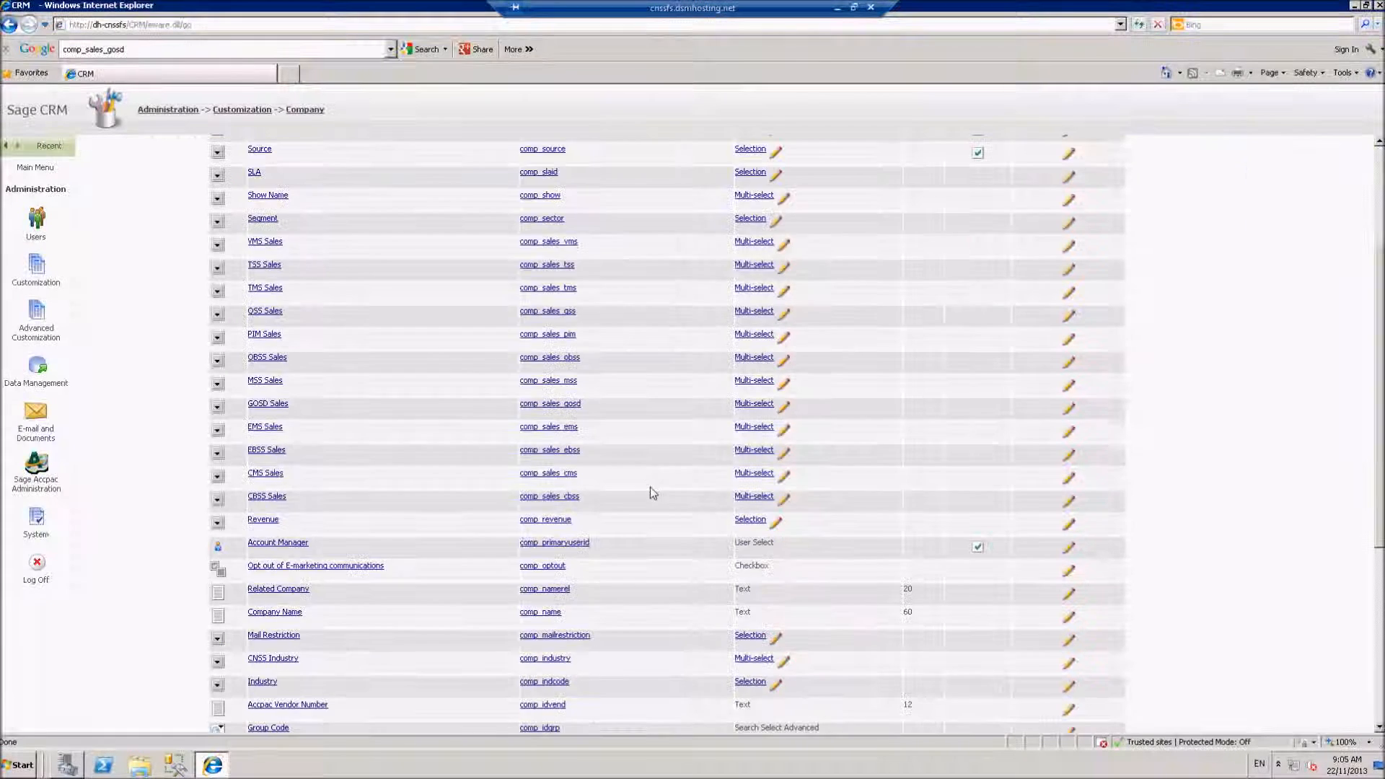
pyautogui.moveTo(593, 508); pyautogui.dragTo(548, 246)
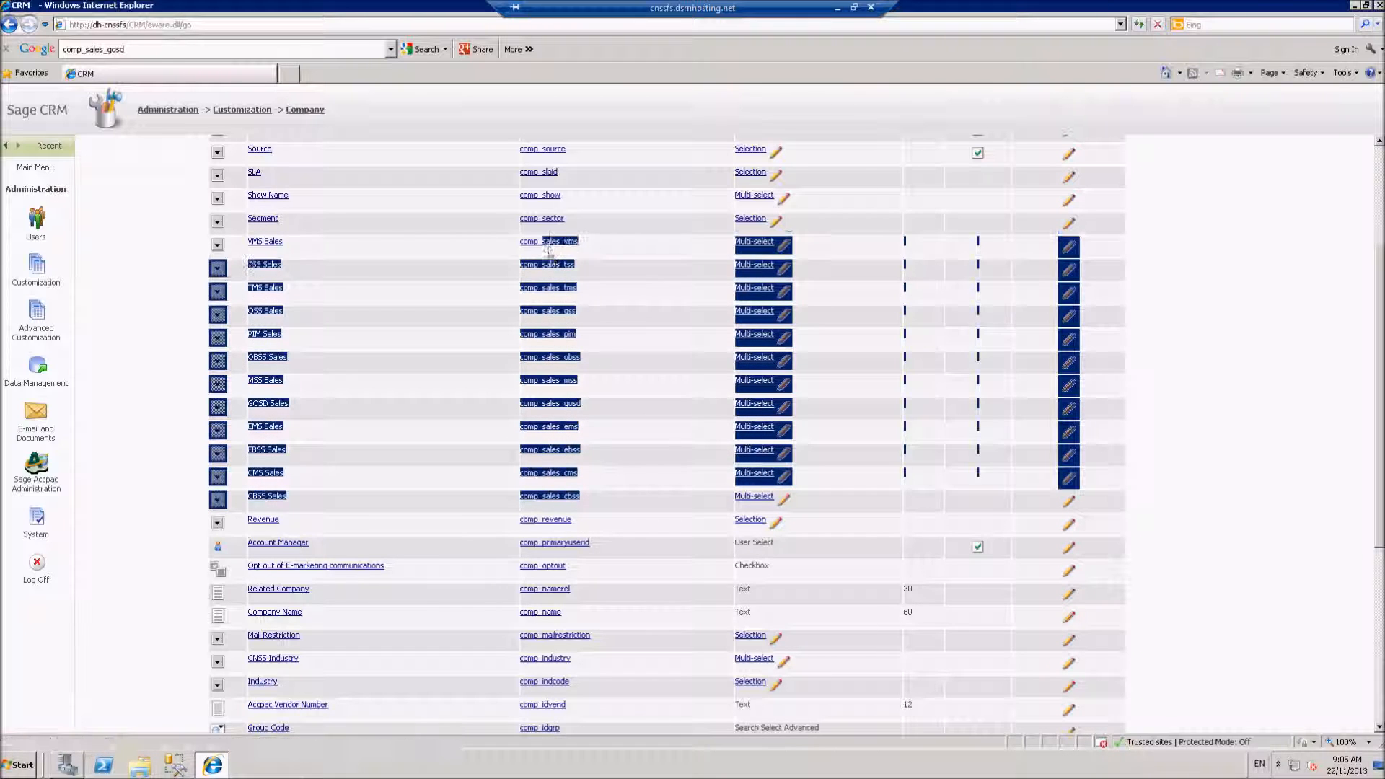
pyautogui.click(624, 261)
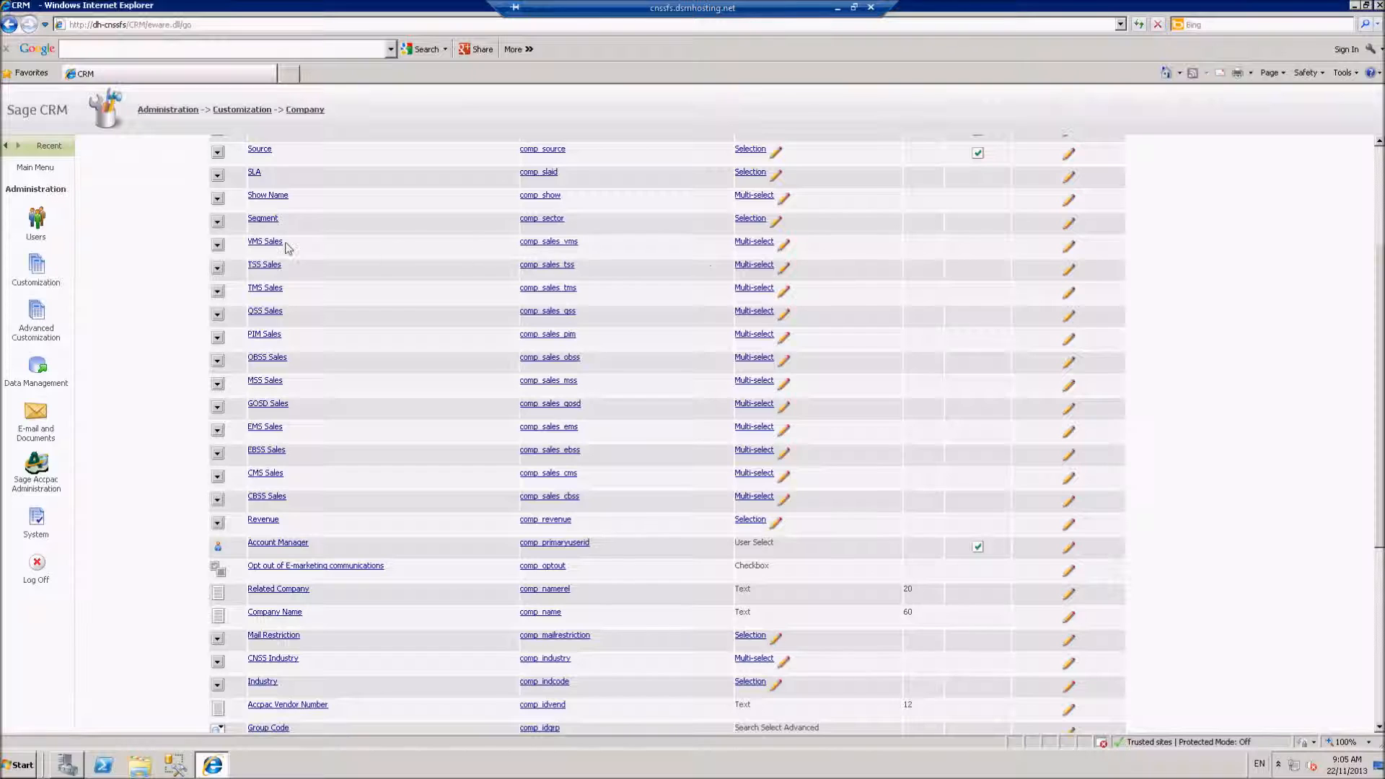
# View the lookup selections behind a sales multi-select field and the CBSS Sales field's properties, closing both without saving.
pyautogui.click(755, 265)
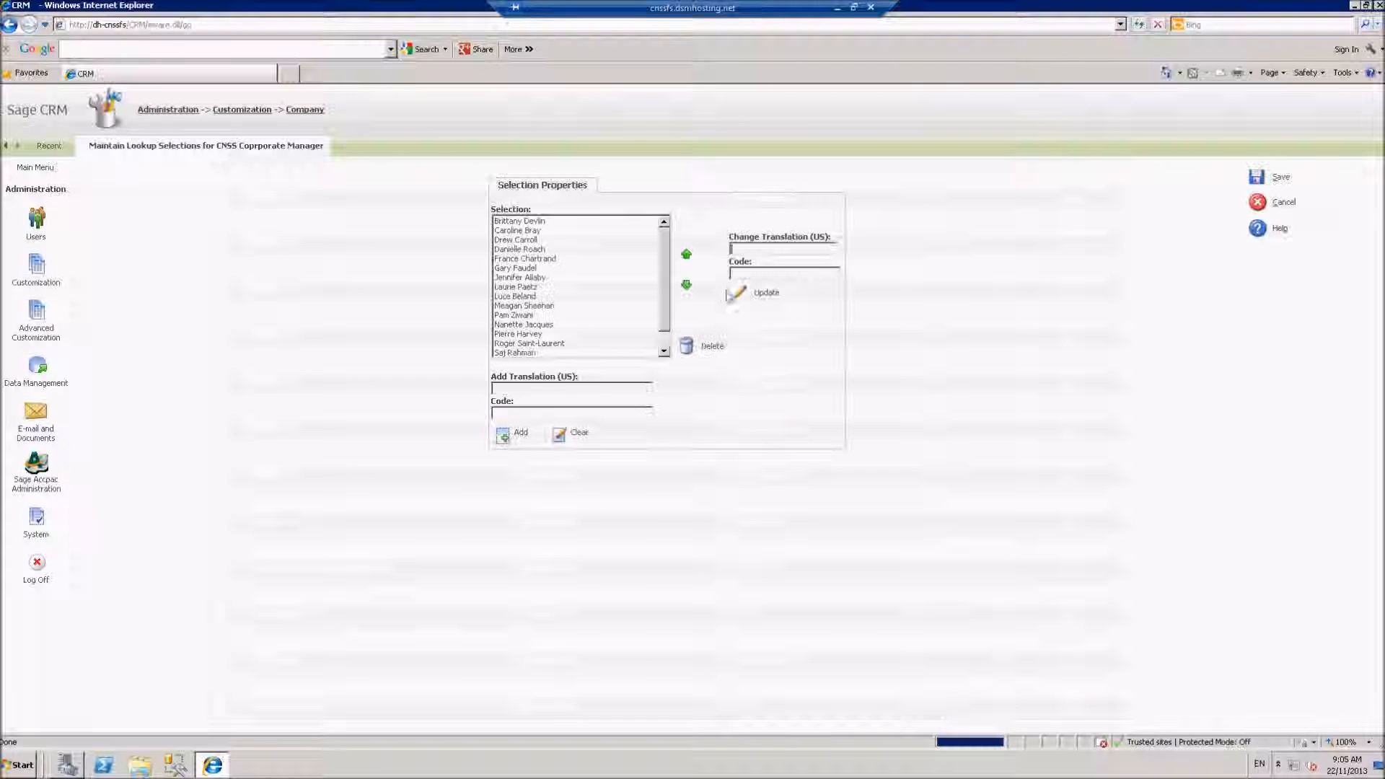
pyautogui.click(1263, 204)
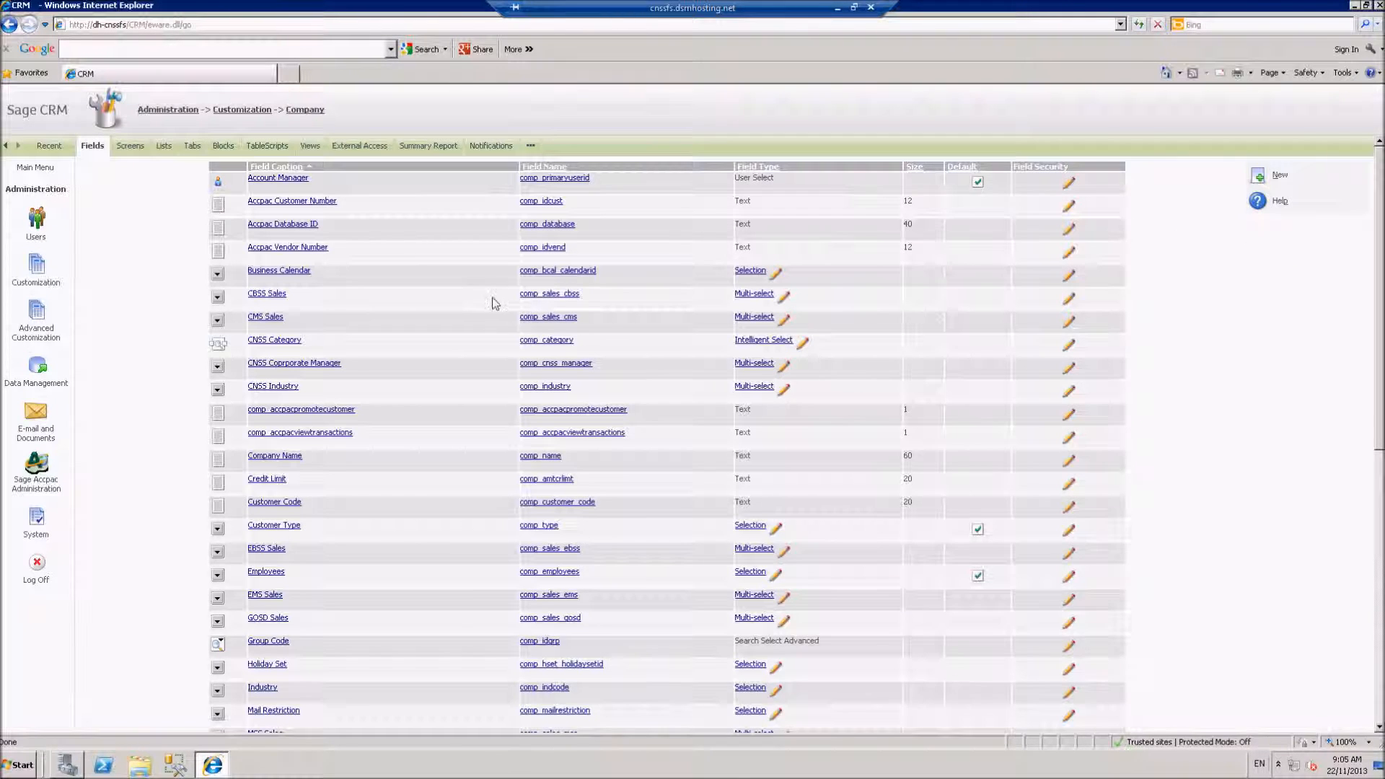
pyautogui.click(542, 295)
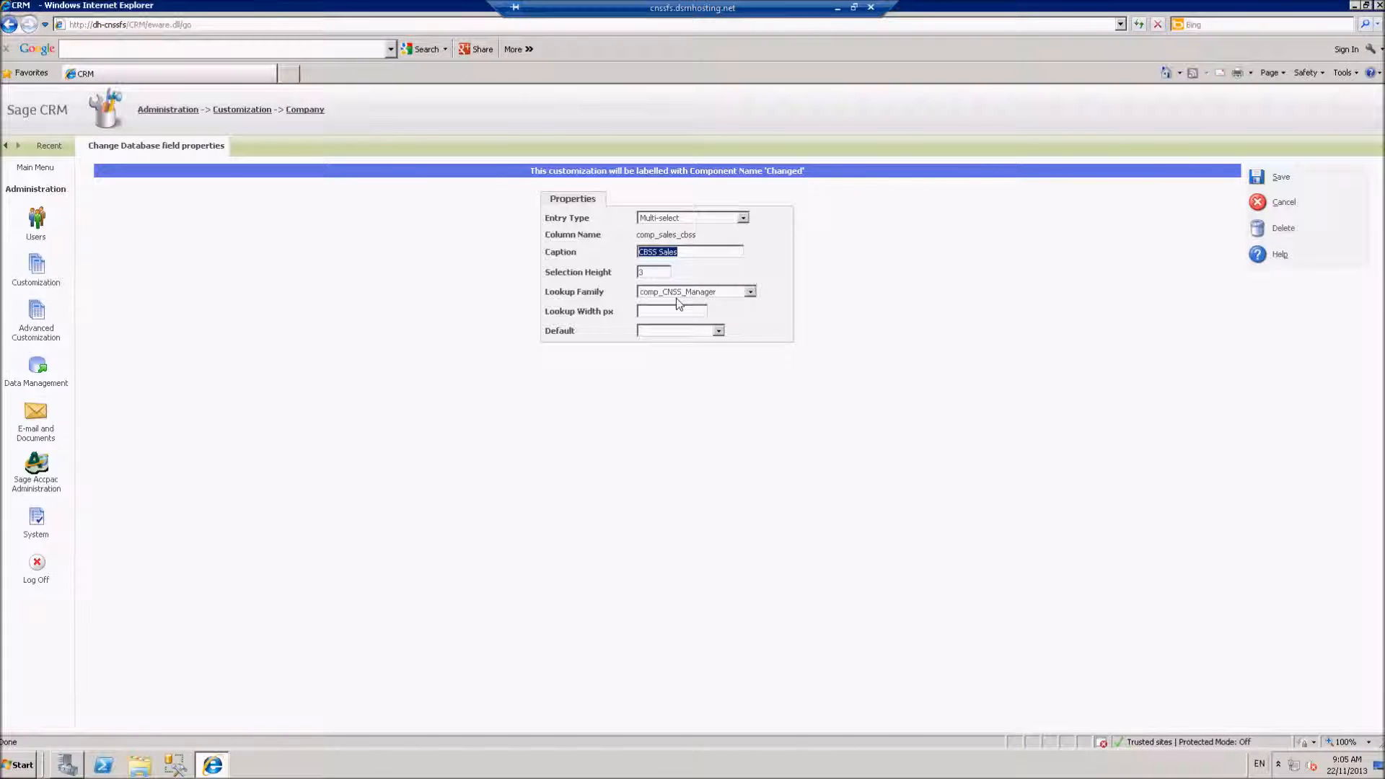
pyautogui.click(1264, 205)
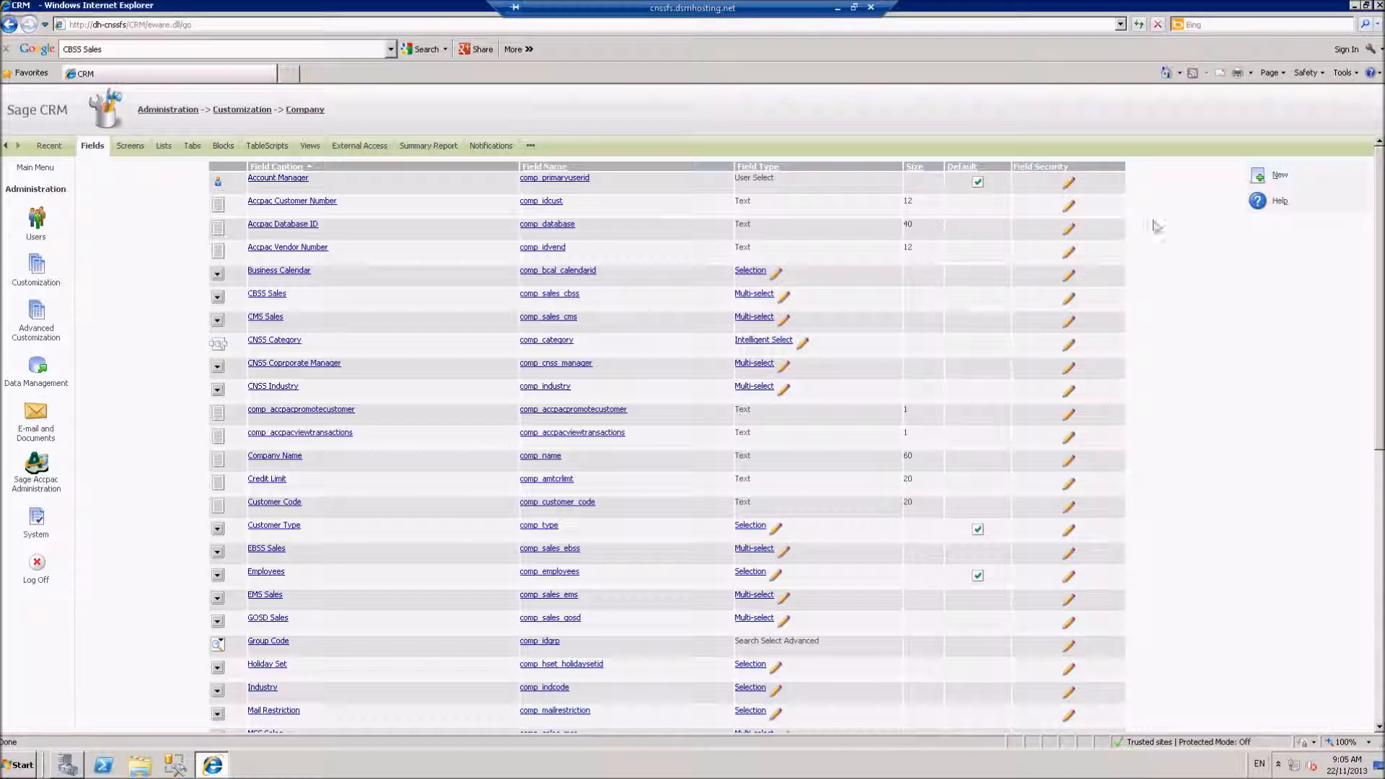
# Start a new company field with column name comp_PIM_sales and entry type Multi-select.
pyautogui.click(1259, 176)
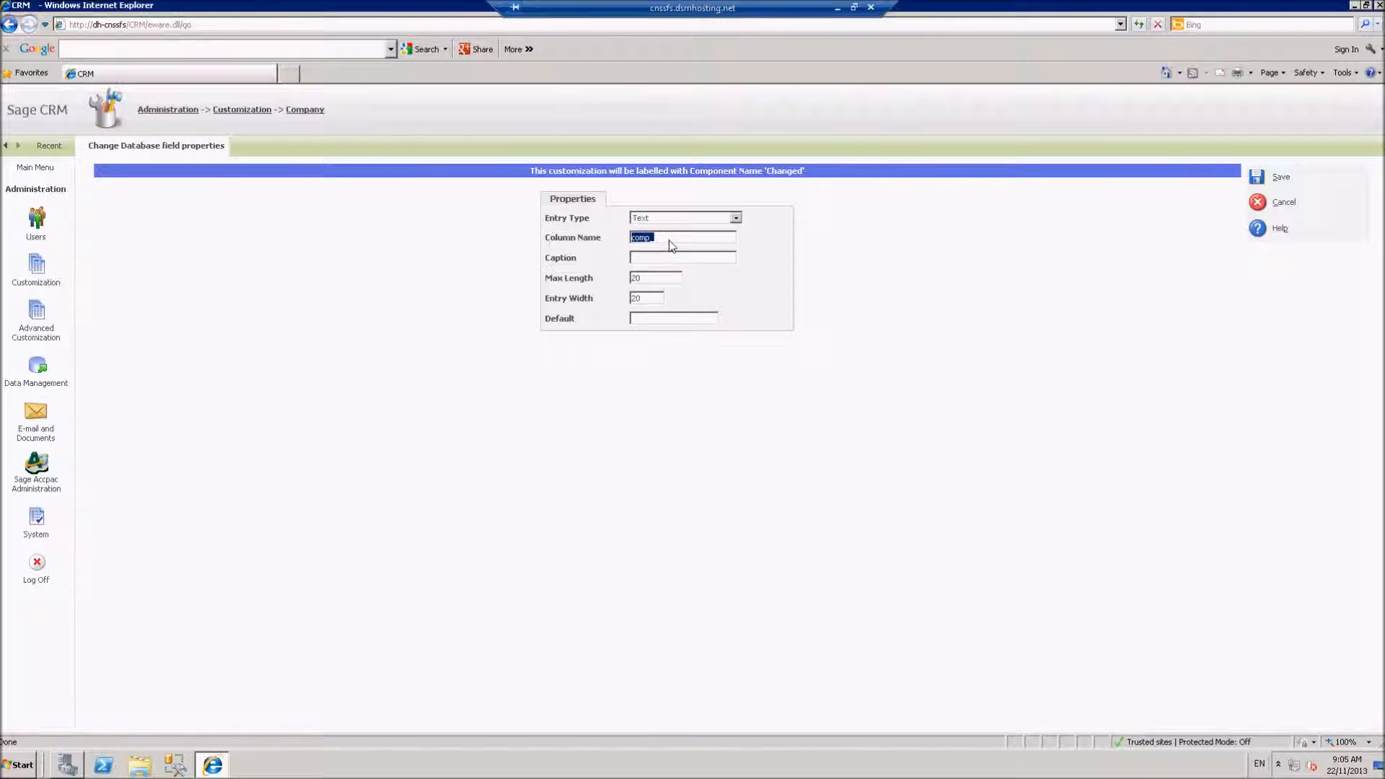
pyautogui.click(670, 240)
pyautogui.write('PIM_sales')
pyautogui.doubleClick(696, 241)
pyautogui.press('Tab')
pyautogui.click(736, 218)
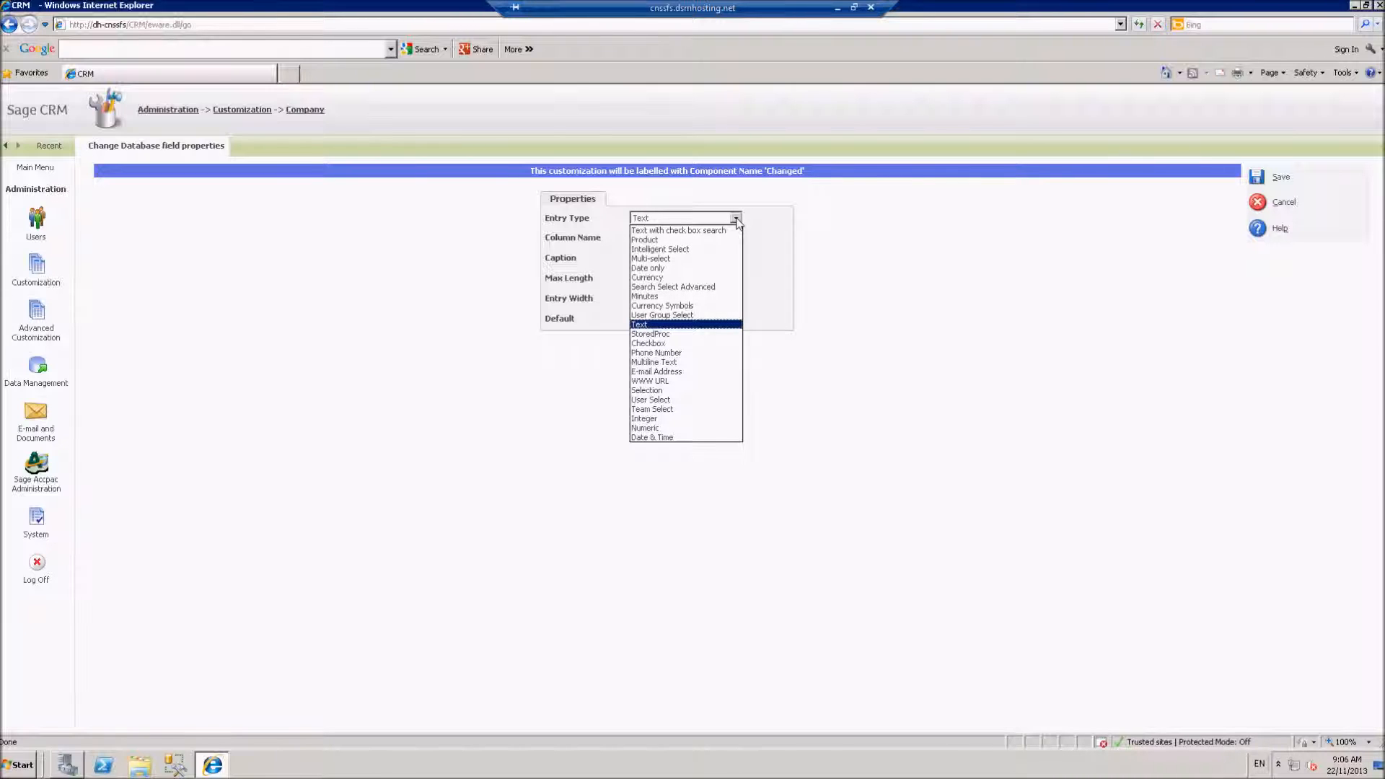
pyautogui.click(679, 259)
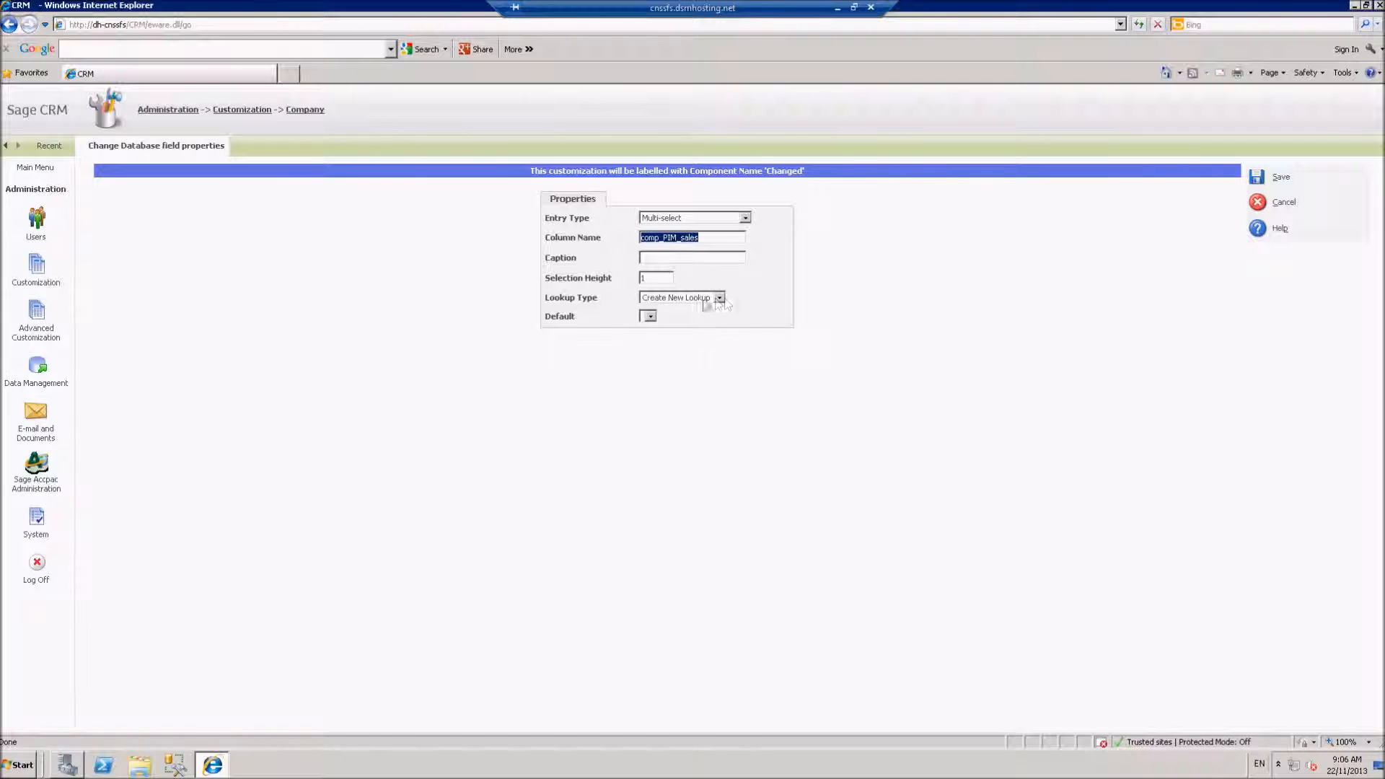
# Give the new field the caption PIM Sales and a selection height of 3.
pyautogui.click(687, 258)
pyautogui.write('PIO')
pyautogui.press('BackSpace')
pyautogui.write('M Sales')
pyautogui.click(653, 280)
pyautogui.write('3')
# Set the new field to use the existing lookup family comp_CNSS_Manager, and cancel the field creation.
pyautogui.click(719, 299)
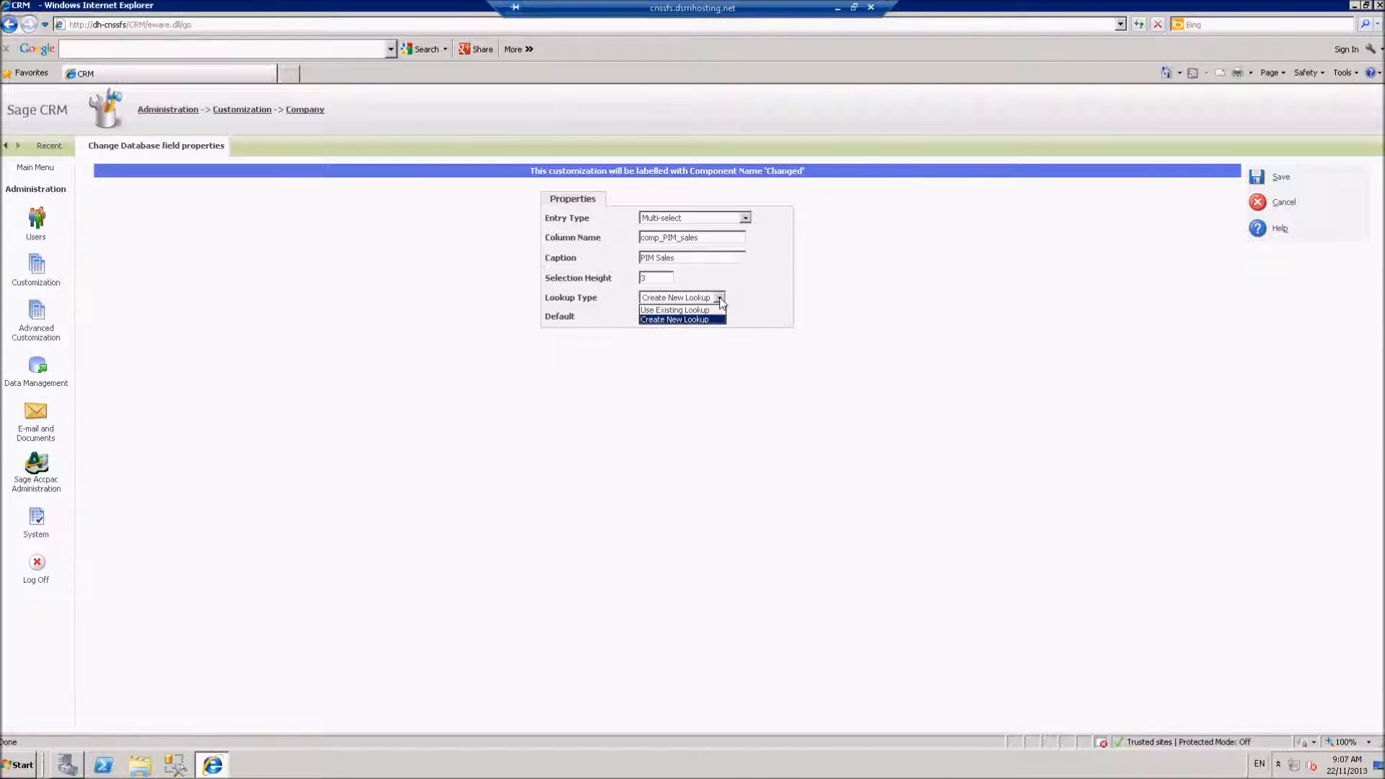
pyautogui.click(672, 311)
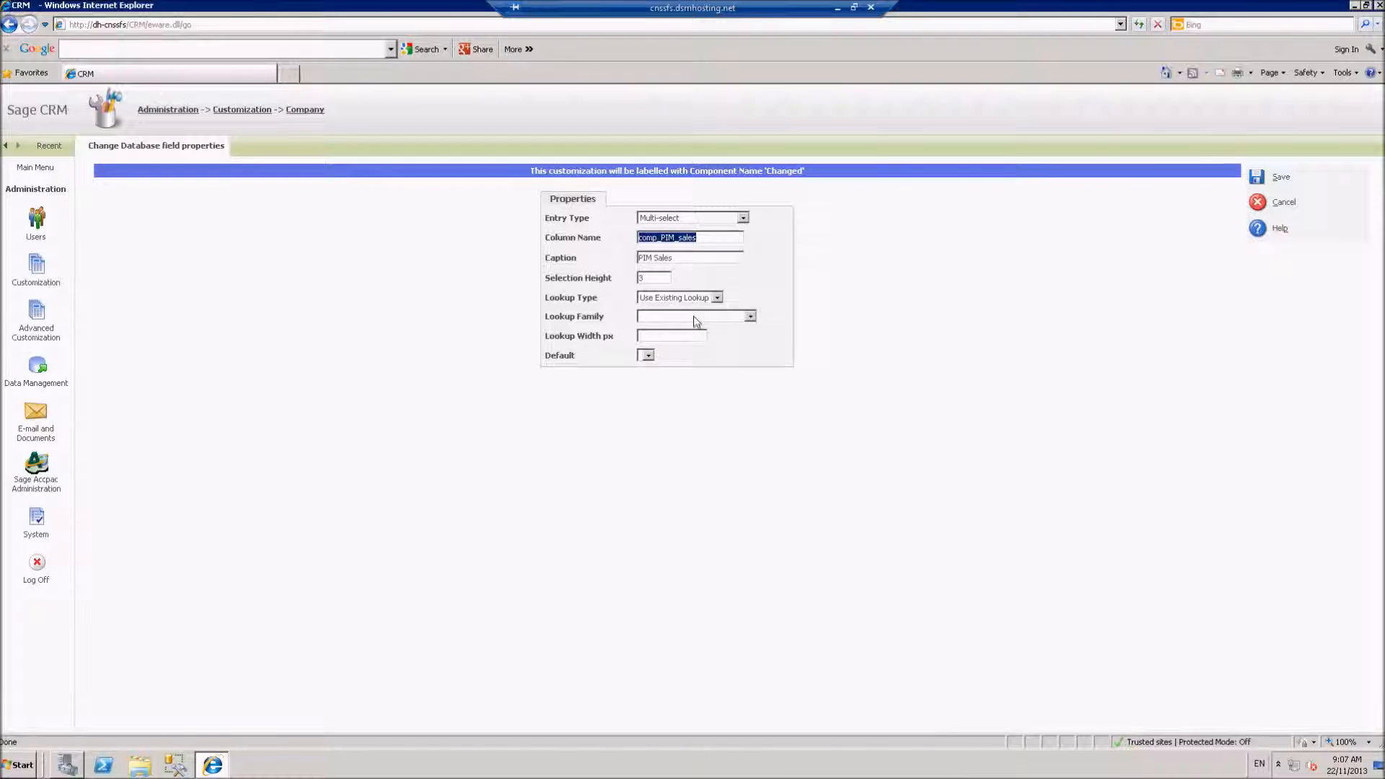
pyautogui.click(750, 316)
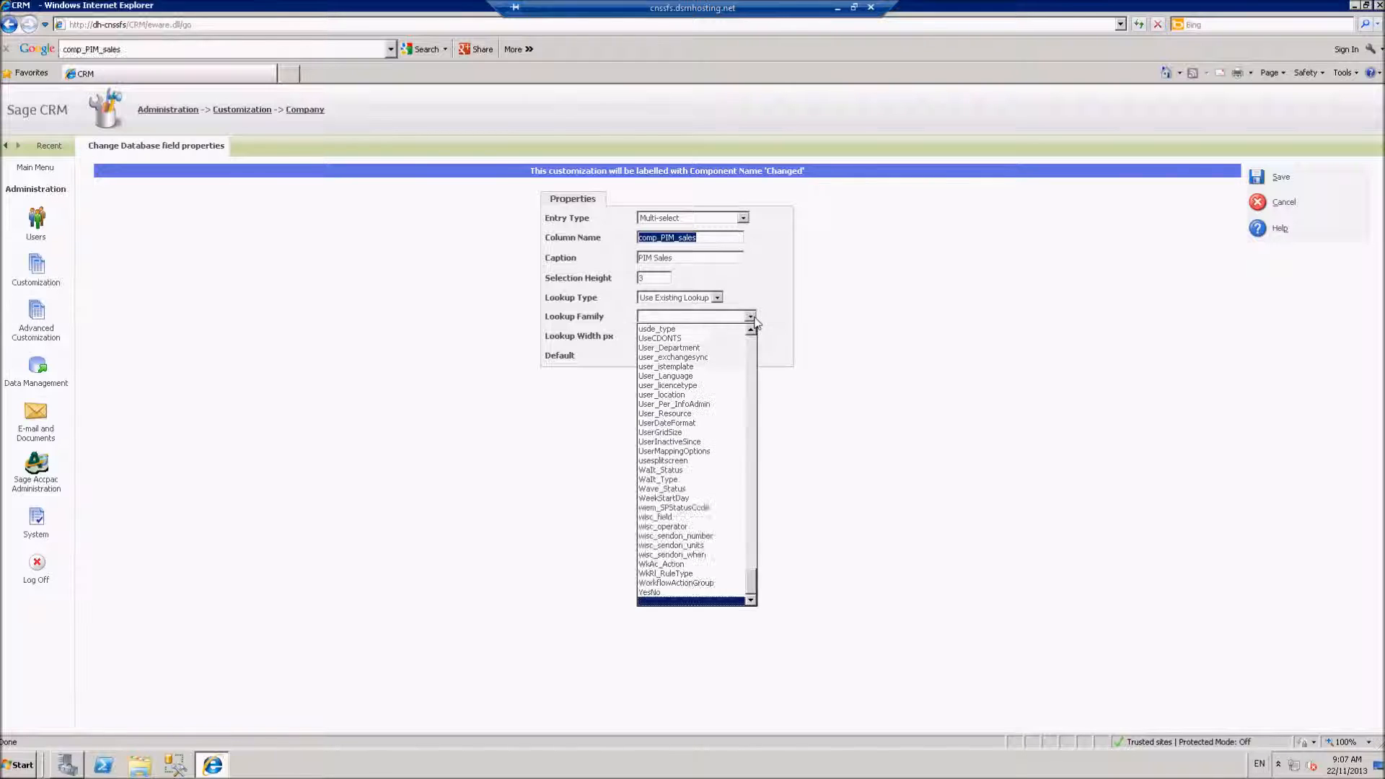
pyautogui.moveTo(751, 586); pyautogui.dragTo(751, 390)
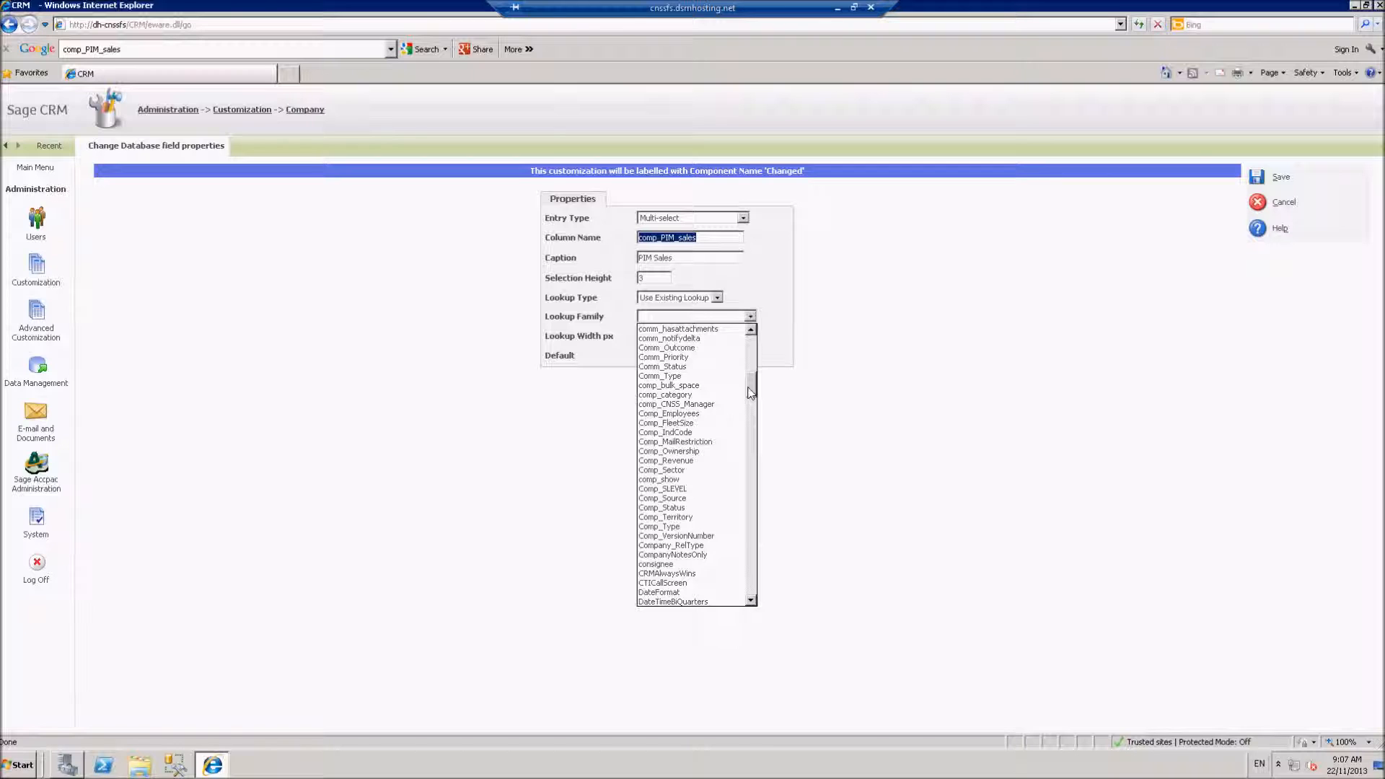
pyautogui.click(710, 405)
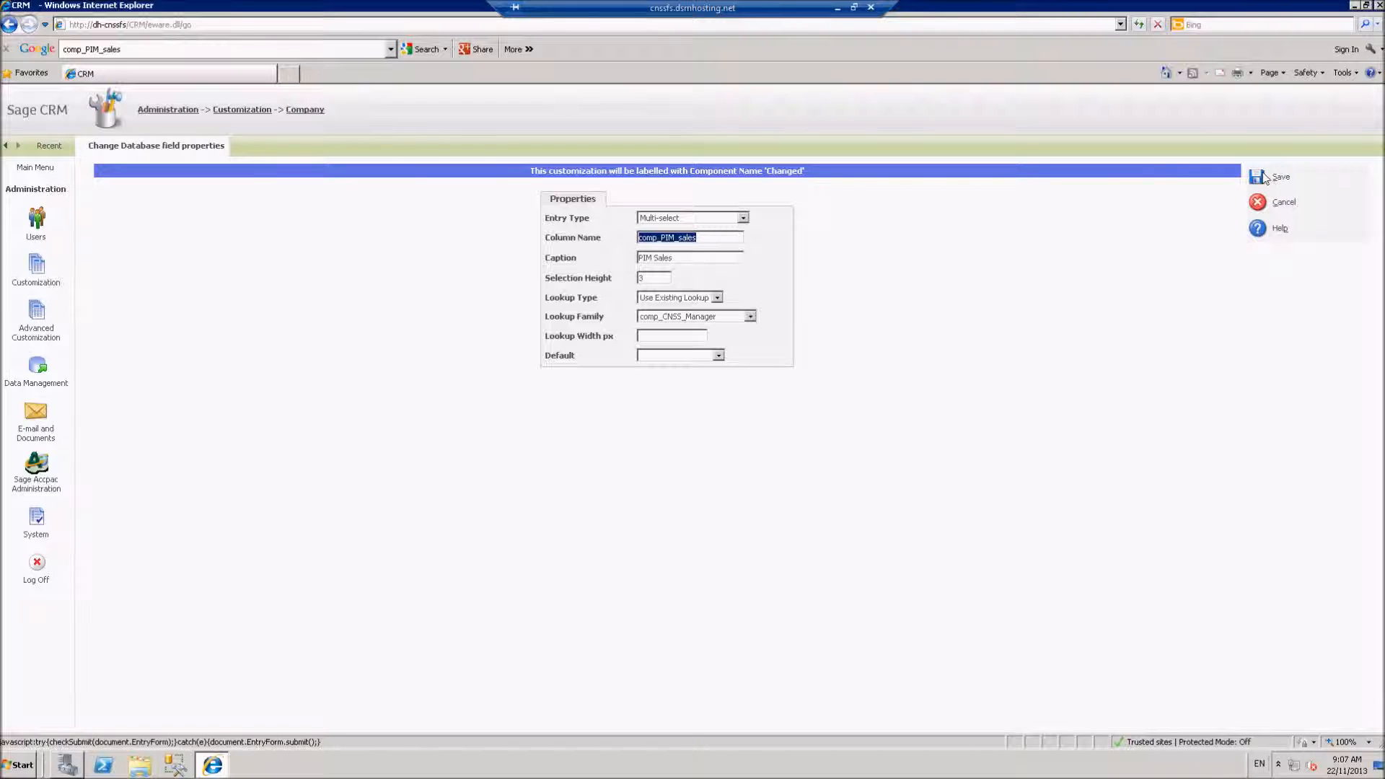
pyautogui.click(1259, 206)
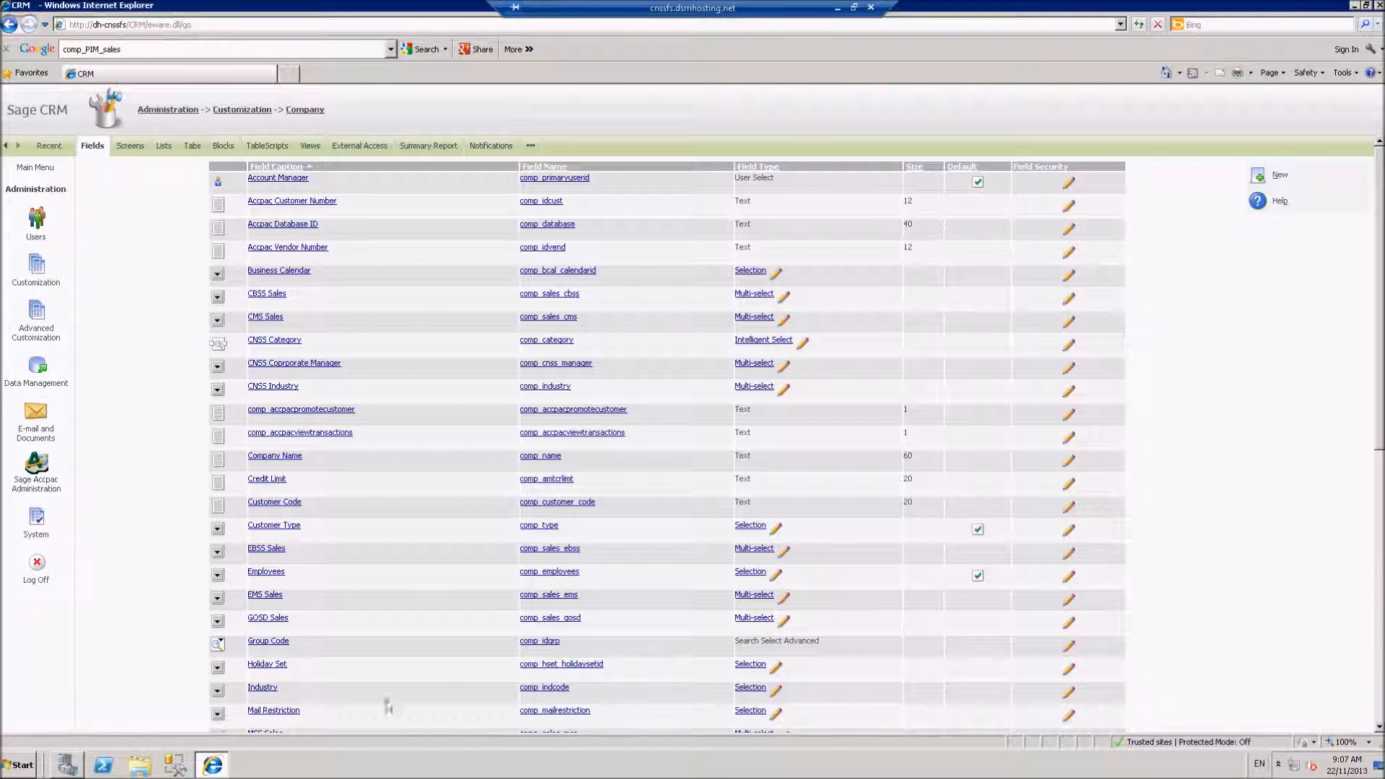
# Examine the properties of the existing PIM Sales field (comp_sales_pim) and close them without saving.
pyautogui.scroll(-7, 522, 682)
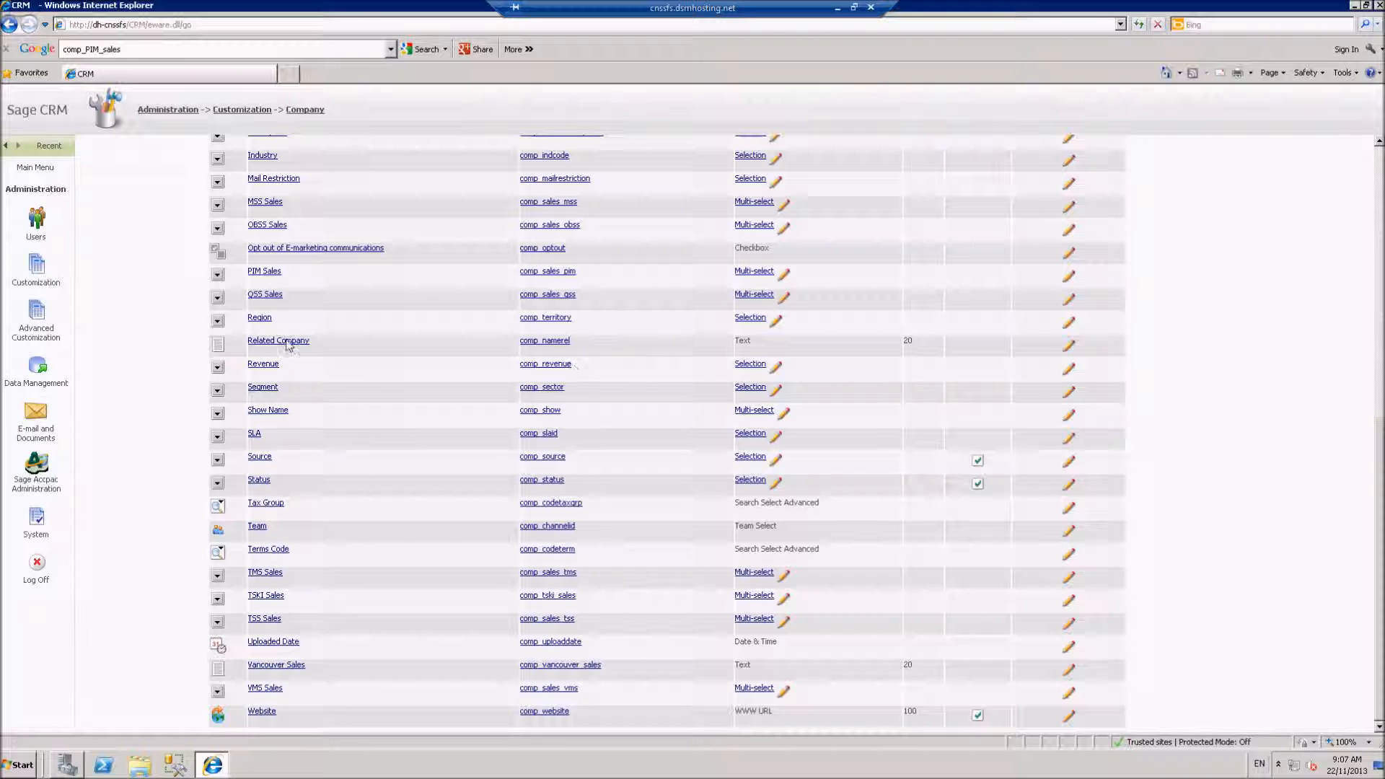
pyautogui.click(560, 277)
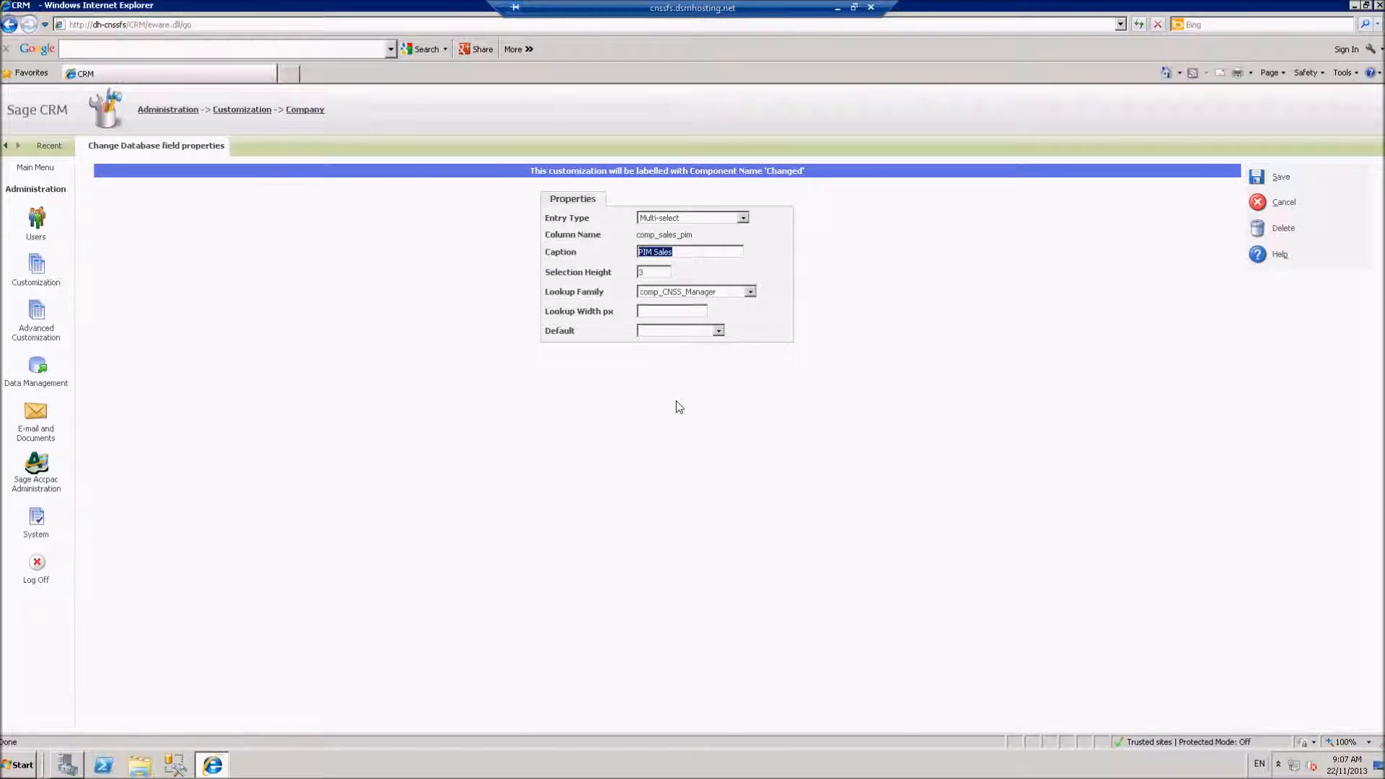
pyautogui.click(1256, 204)
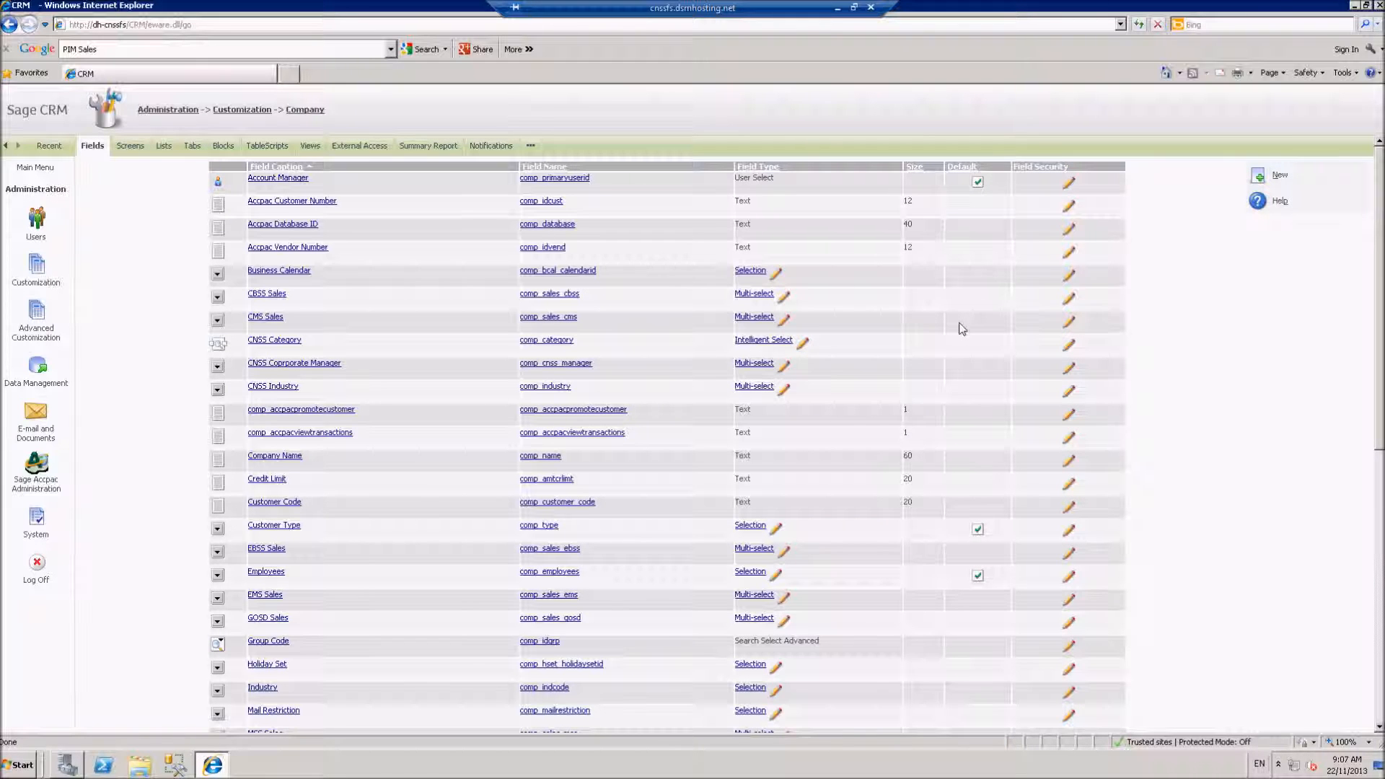
# Open the Company Entry Screen for customization and choose PIM Sales (comp_sales_pim) as the field.
pyautogui.click(130, 148)
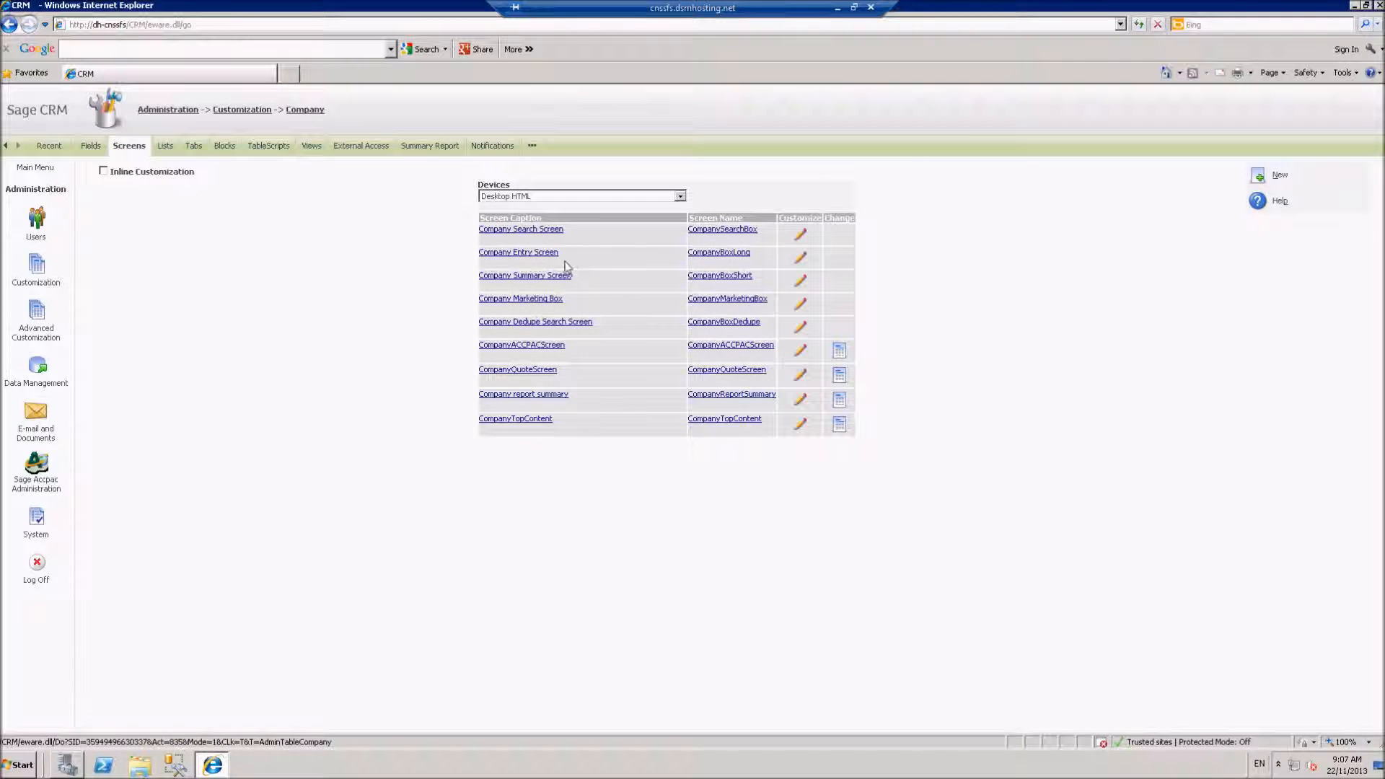
pyautogui.click(802, 259)
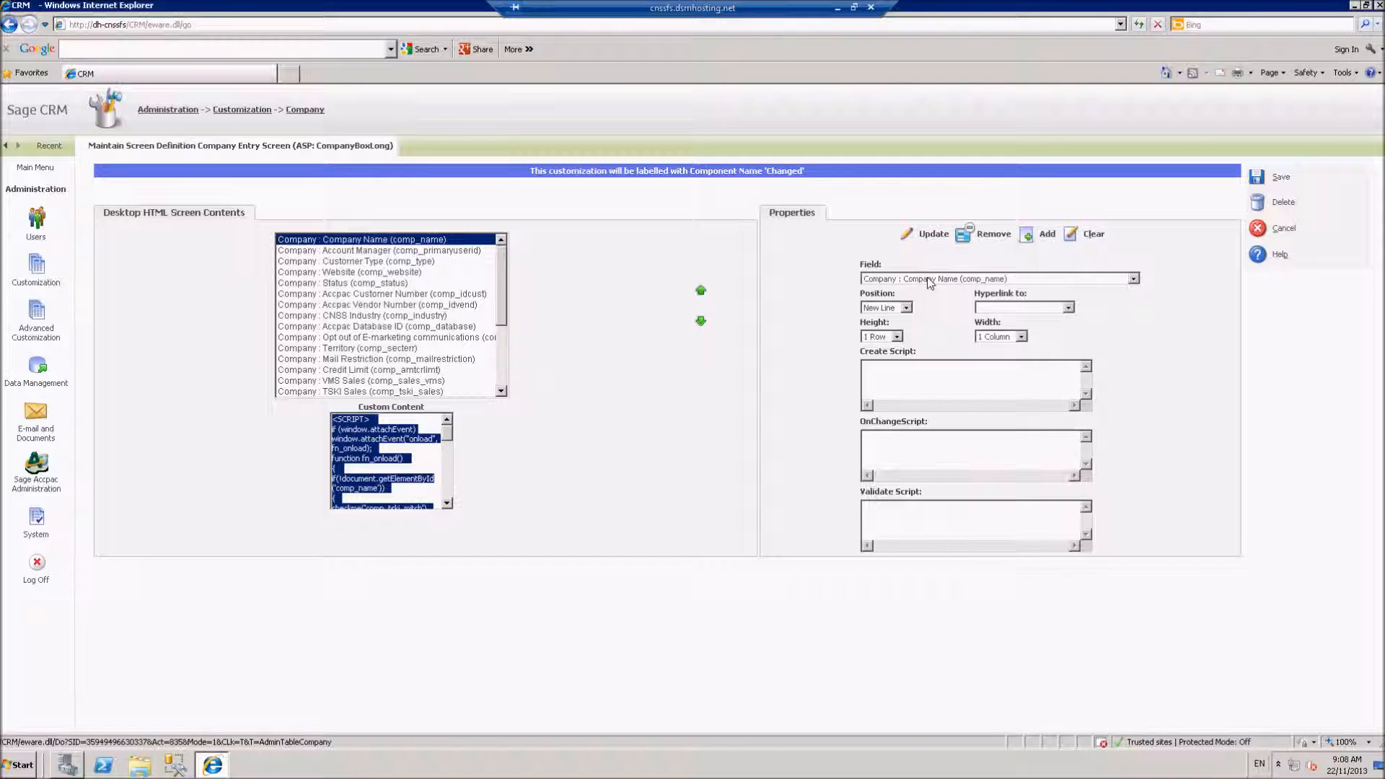
pyautogui.click(930, 282)
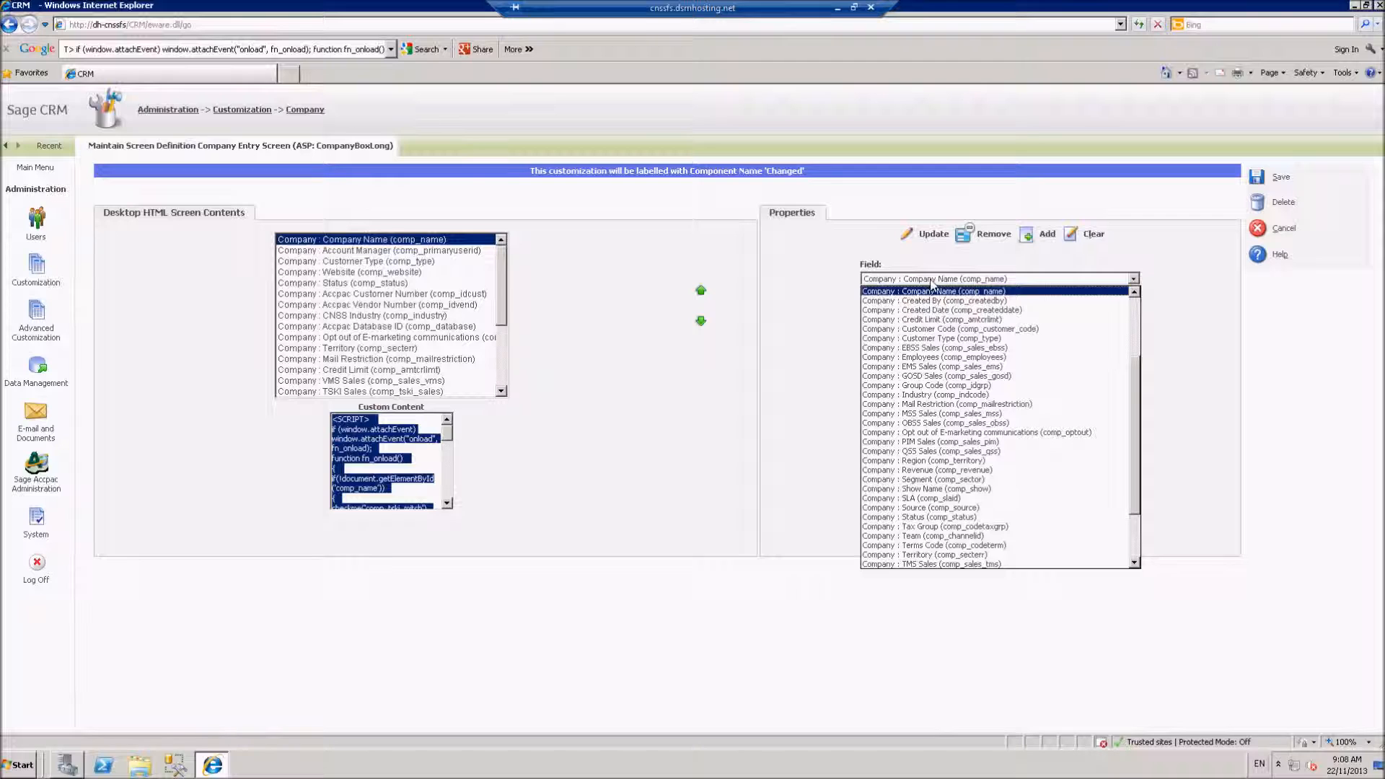
pyautogui.click(977, 441)
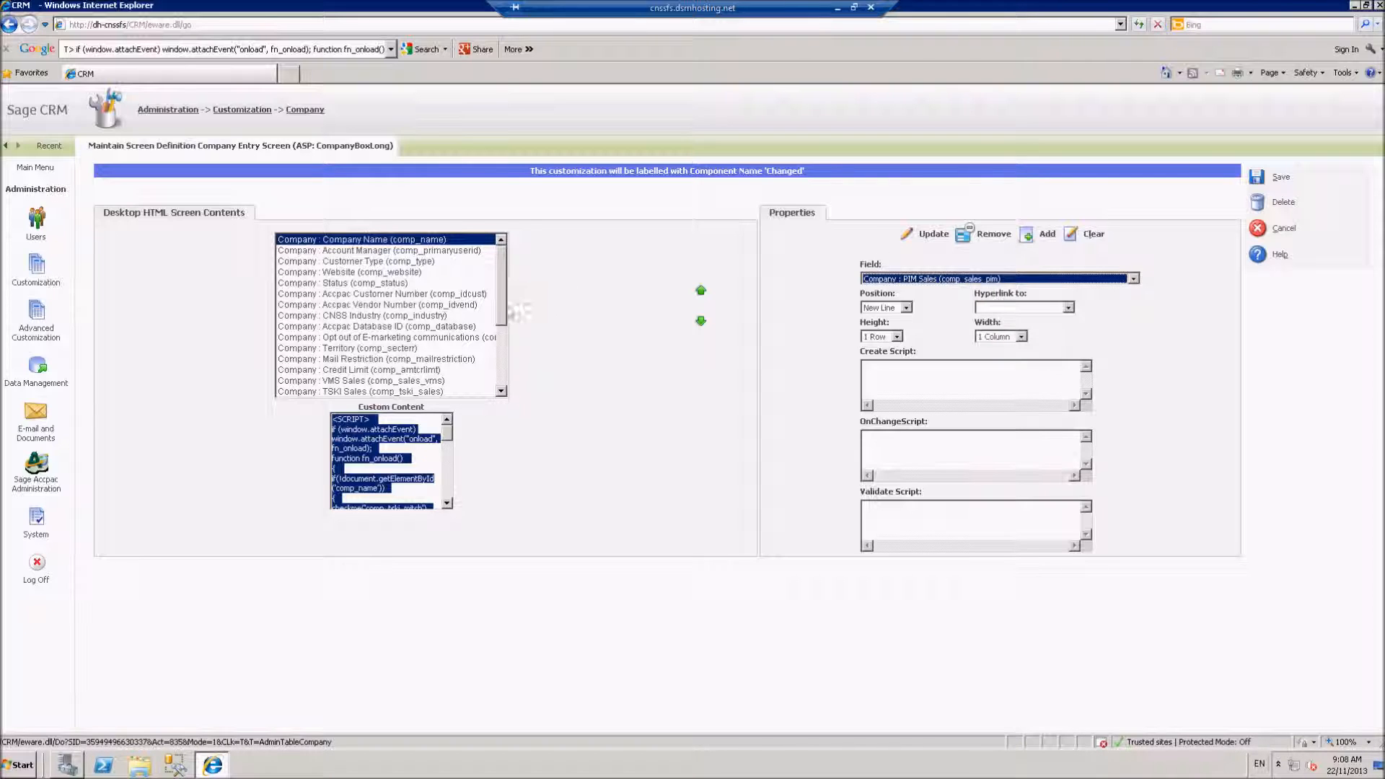
# Select the PIM Sales entry in the screen contents, discard the pending Company Name change, and save the screen.
pyautogui.moveTo(501, 306); pyautogui.dragTo(503, 395)
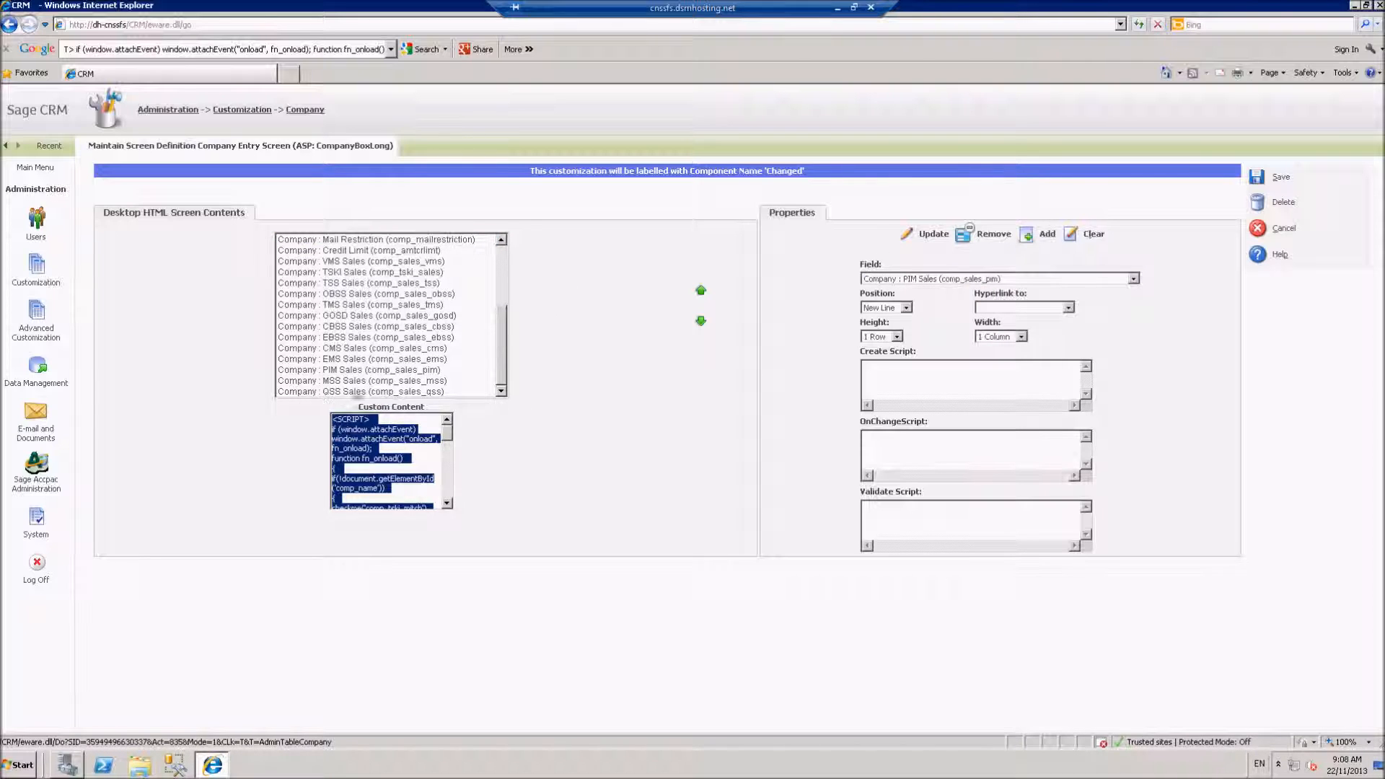
pyautogui.click(416, 371)
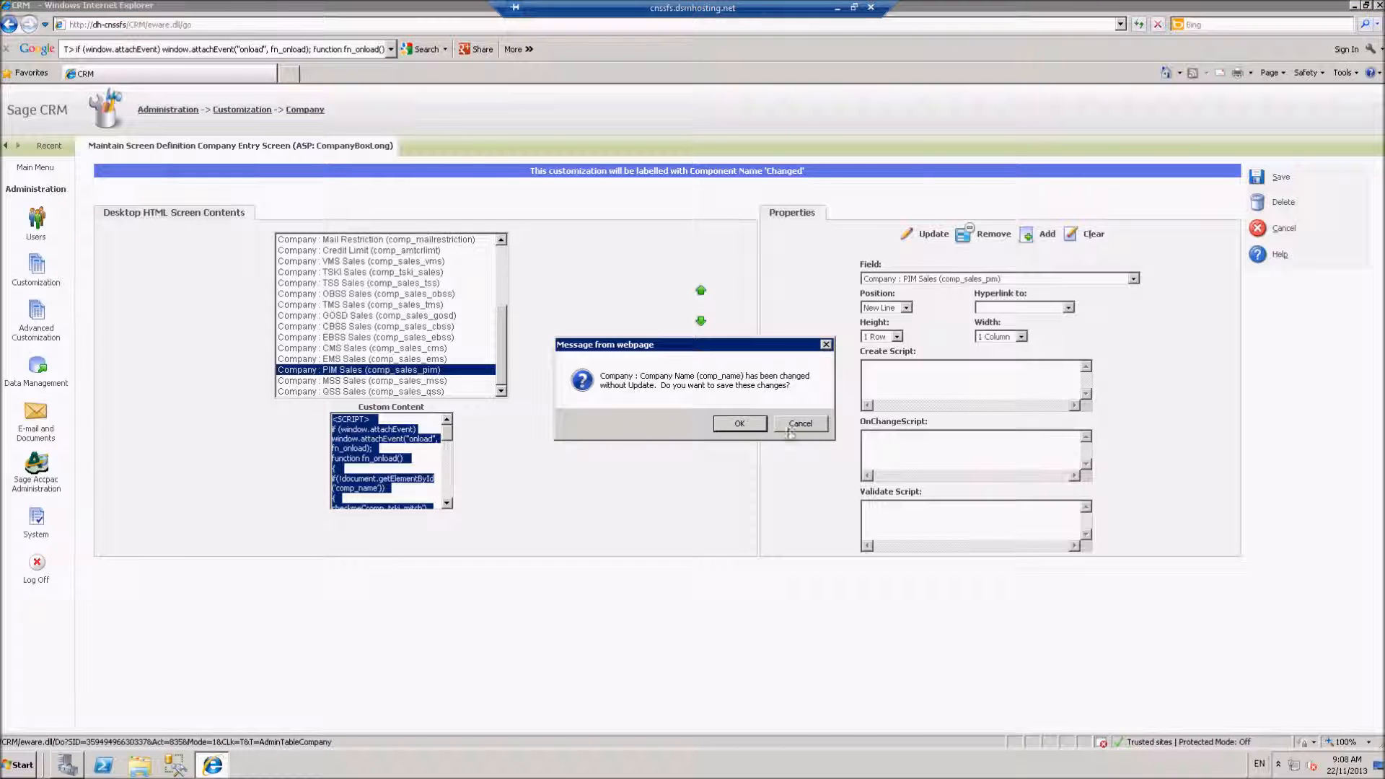
pyautogui.click(801, 424)
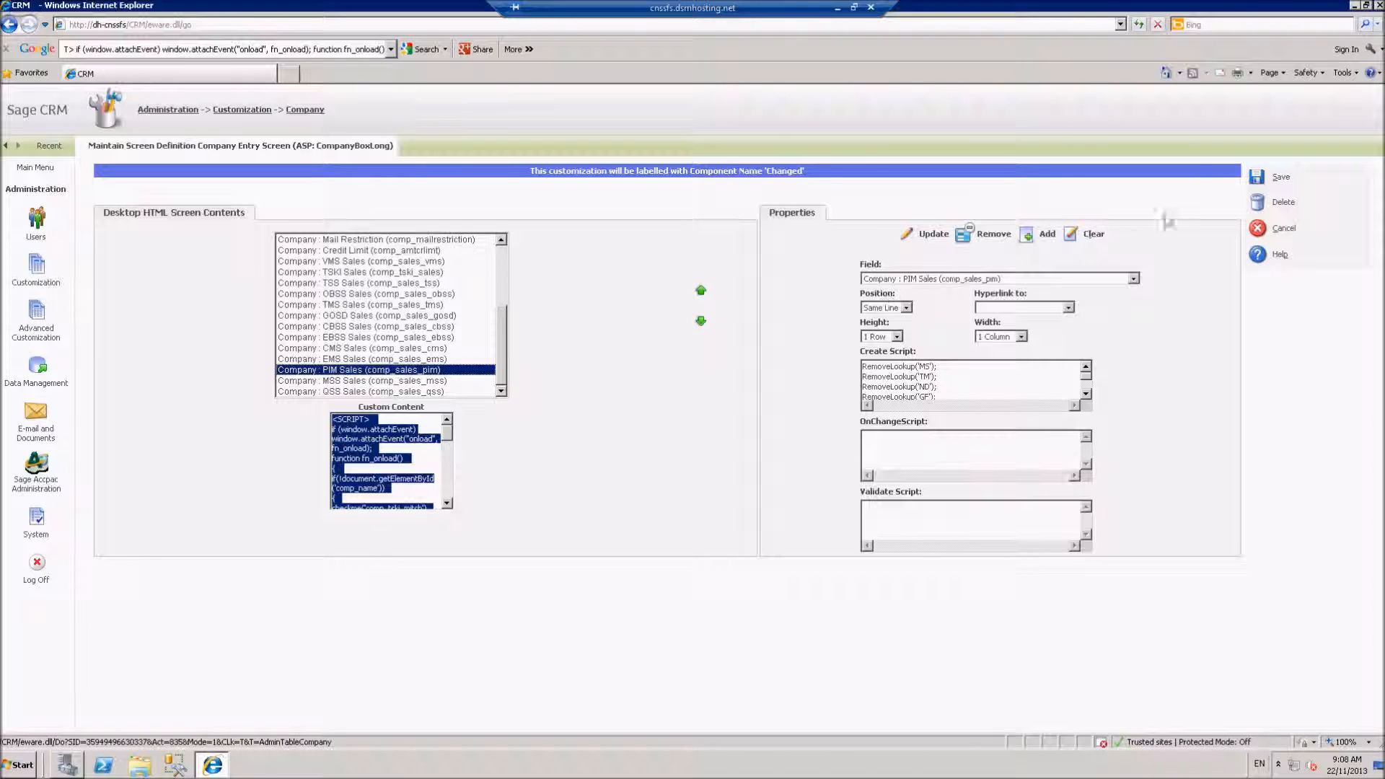
pyautogui.click(1263, 179)
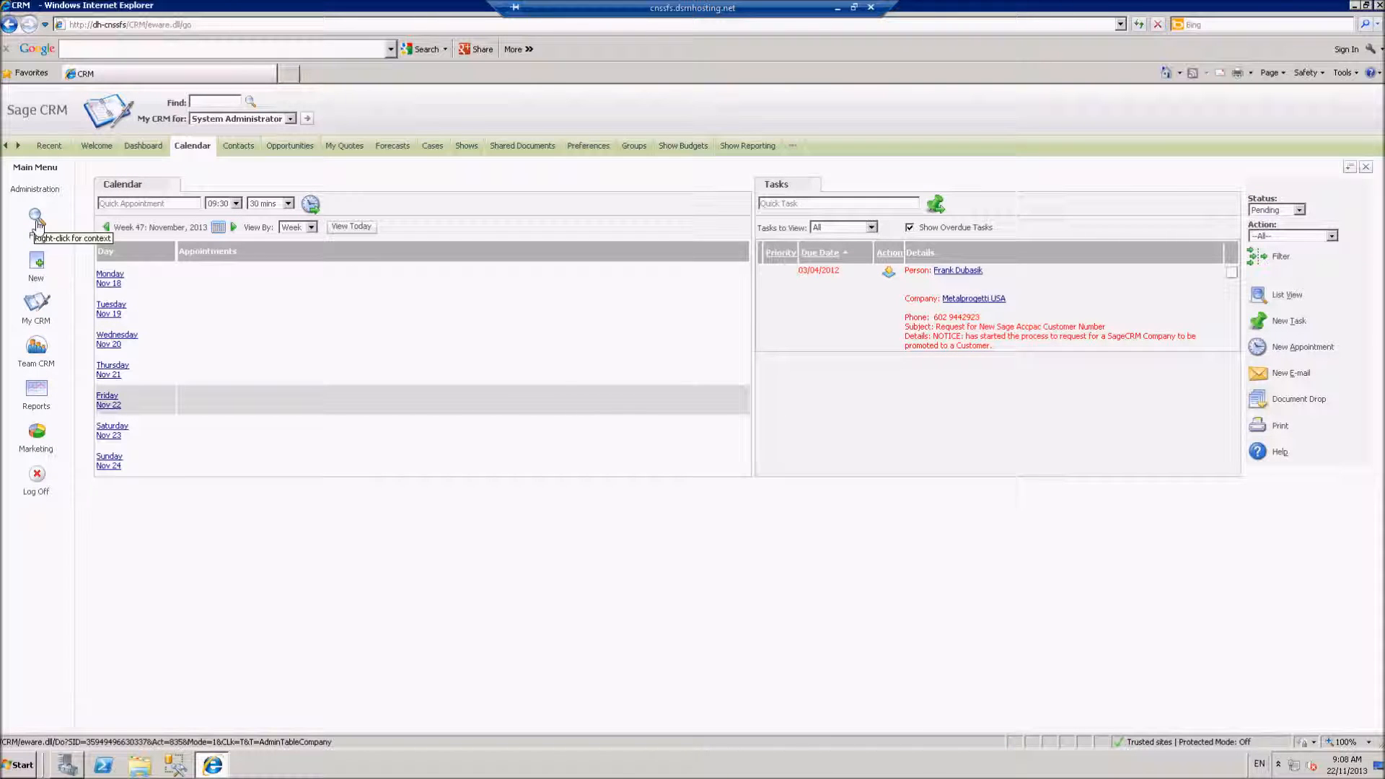
# Open the recent company Aventure Maria Chapdelaine and examine the PIM Sales and other sales fields on its summary.
pyautogui.click(48, 147)
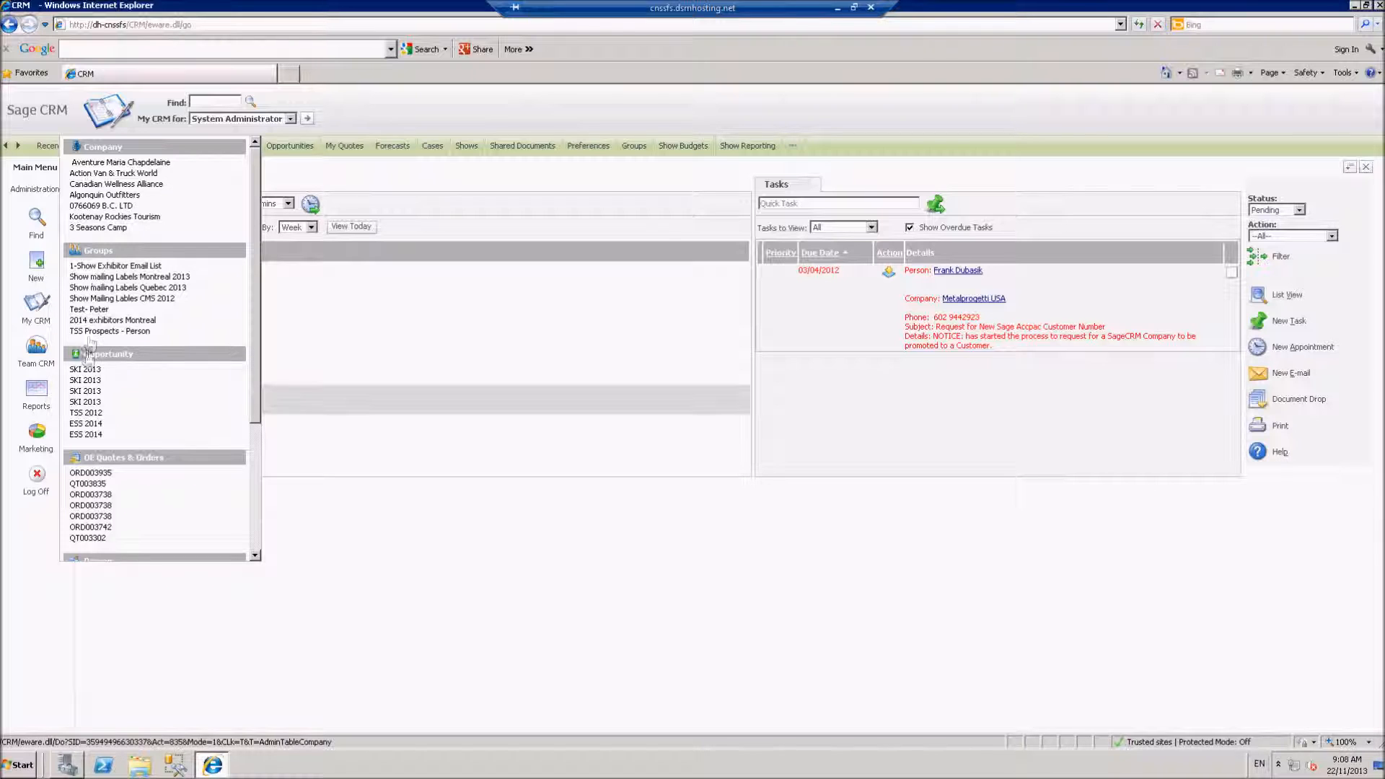
pyautogui.click(129, 166)
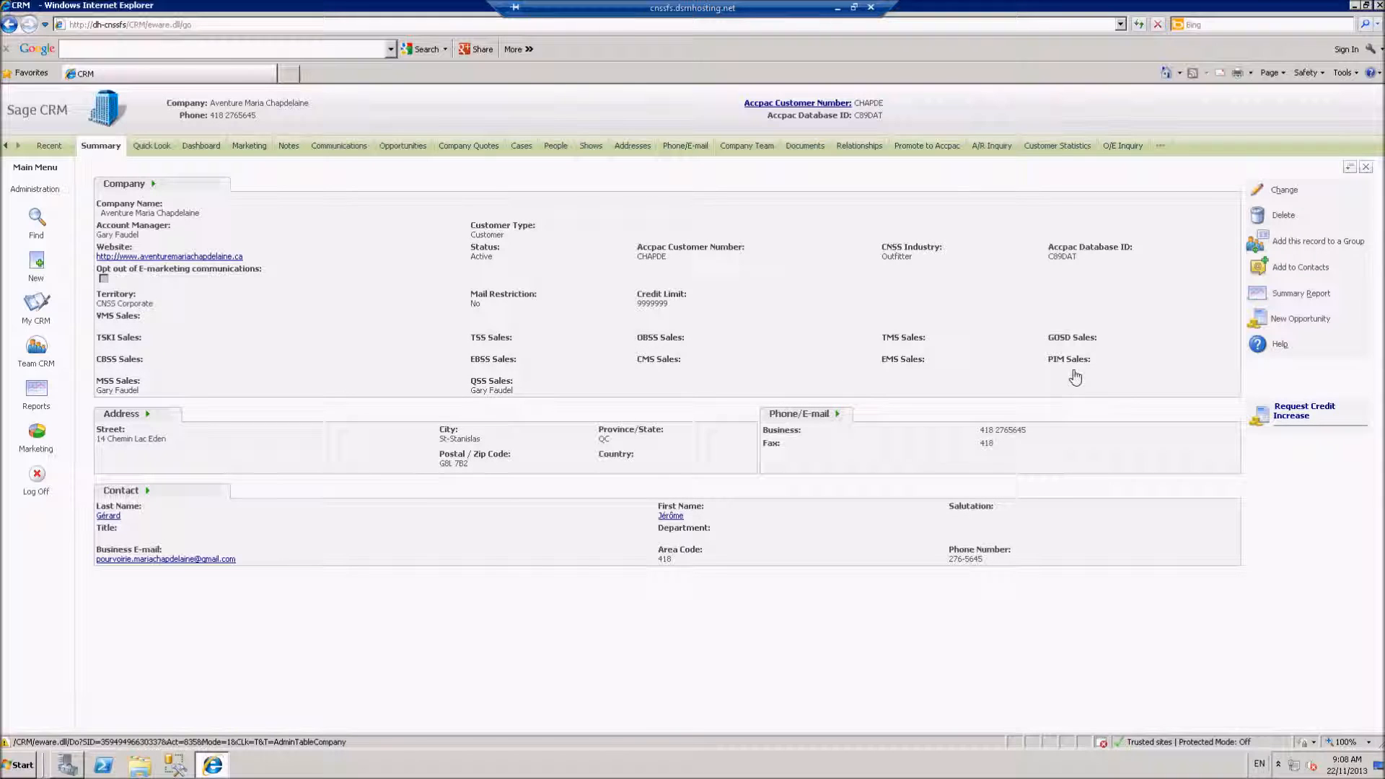
pyautogui.moveTo(1095, 360); pyautogui.dragTo(1054, 371)
pyautogui.click(639, 391)
pyautogui.moveTo(110, 323); pyautogui.dragTo(575, 313)
pyautogui.click(263, 326)
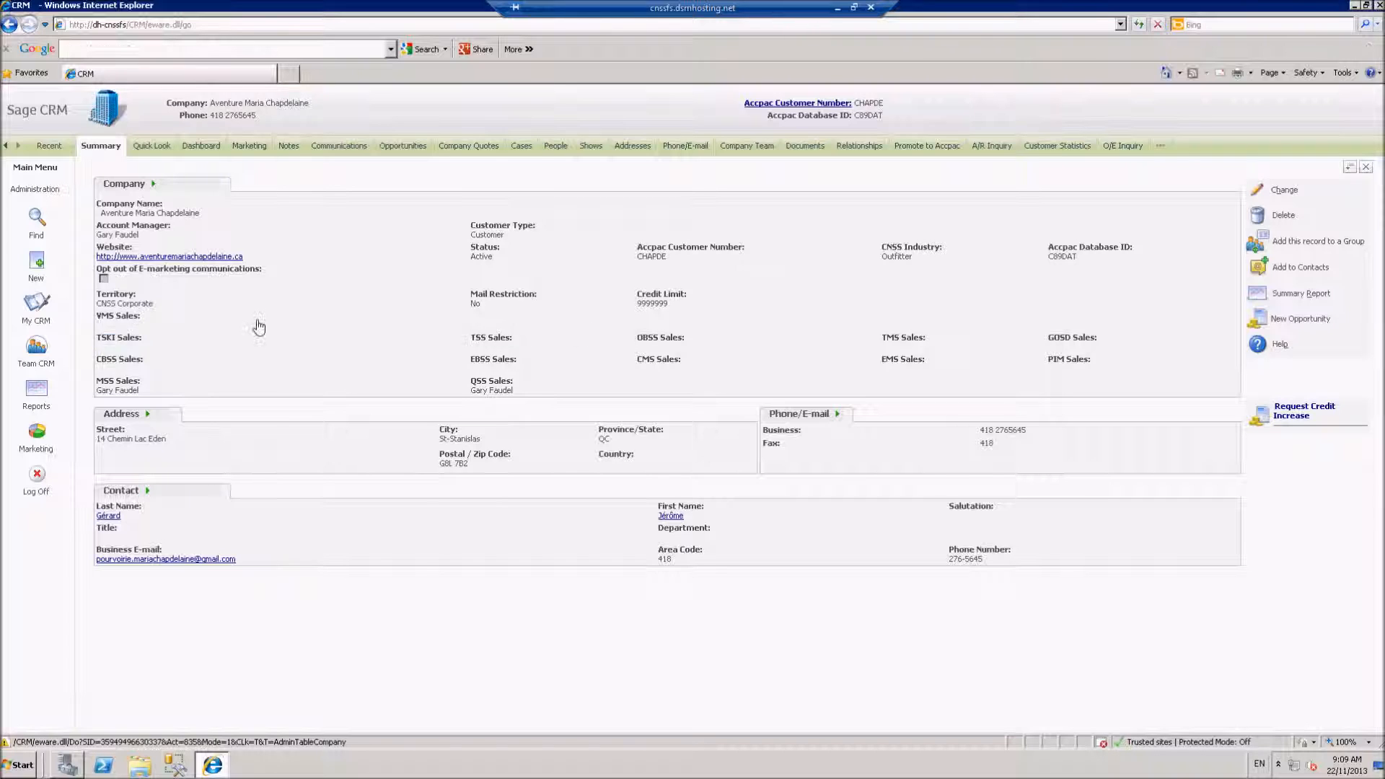